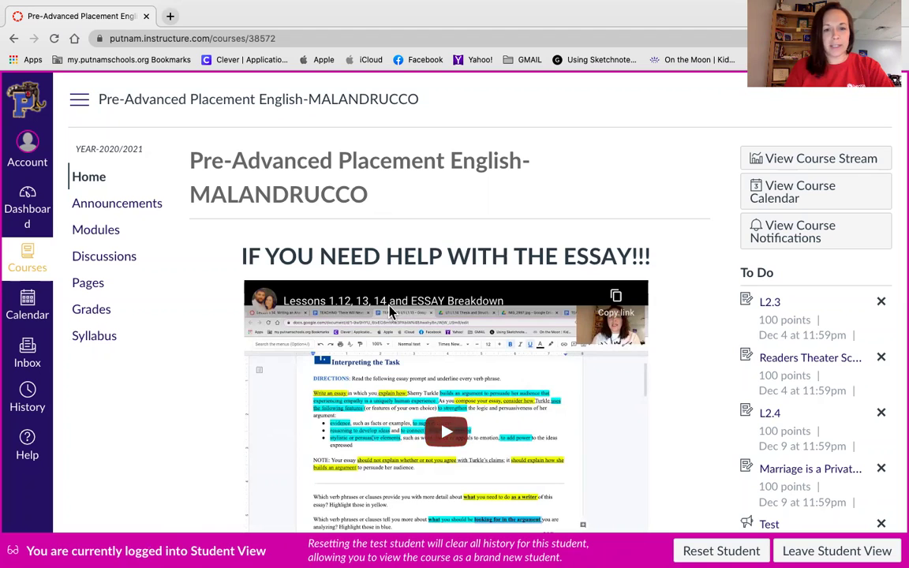
Open the Last Child Essay assignment under Learning Cycle 2 in the course Modules list
left_click(103, 230)
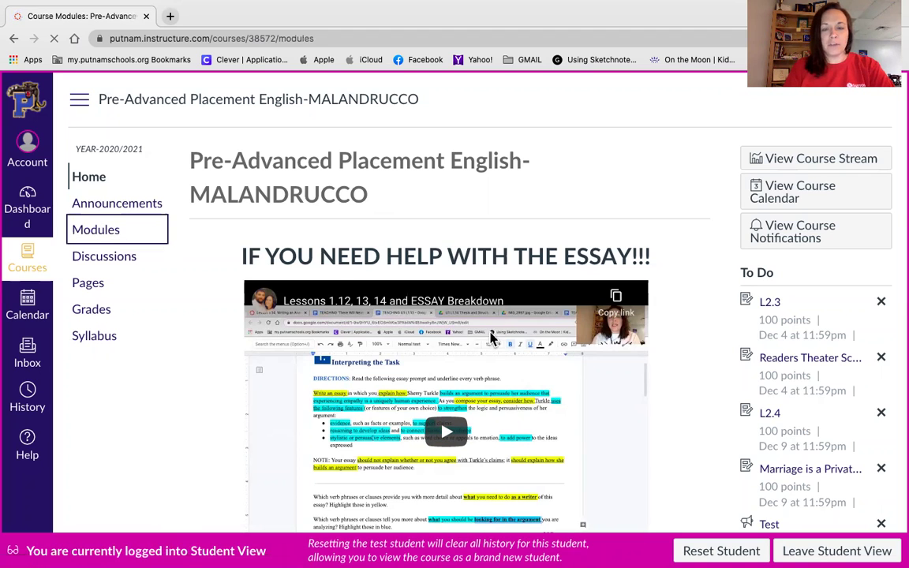
scroll(490, 339, "down", 3)
scroll(490, 340, "down", 5)
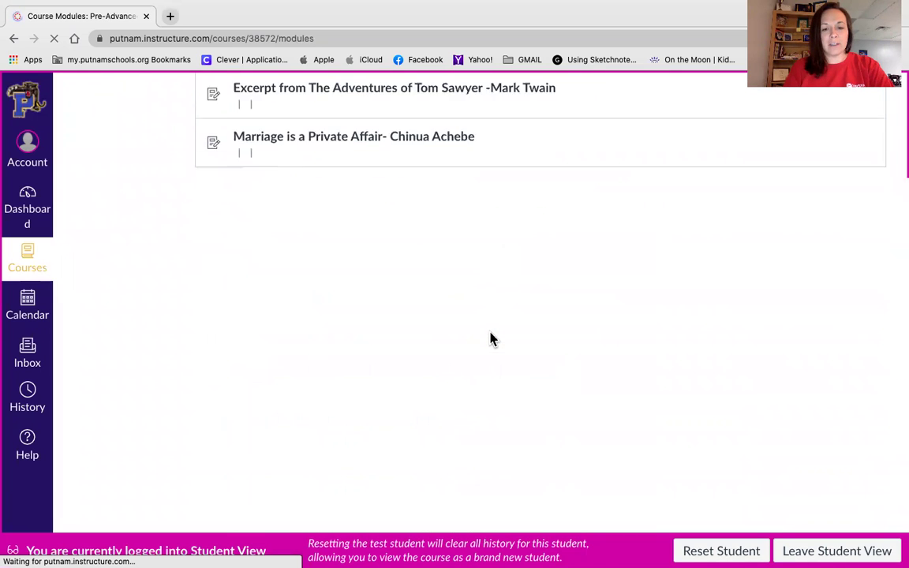
scroll(490, 339, "down", 1)
scroll(490, 339, "down", 5)
scroll(490, 339, "down", 1)
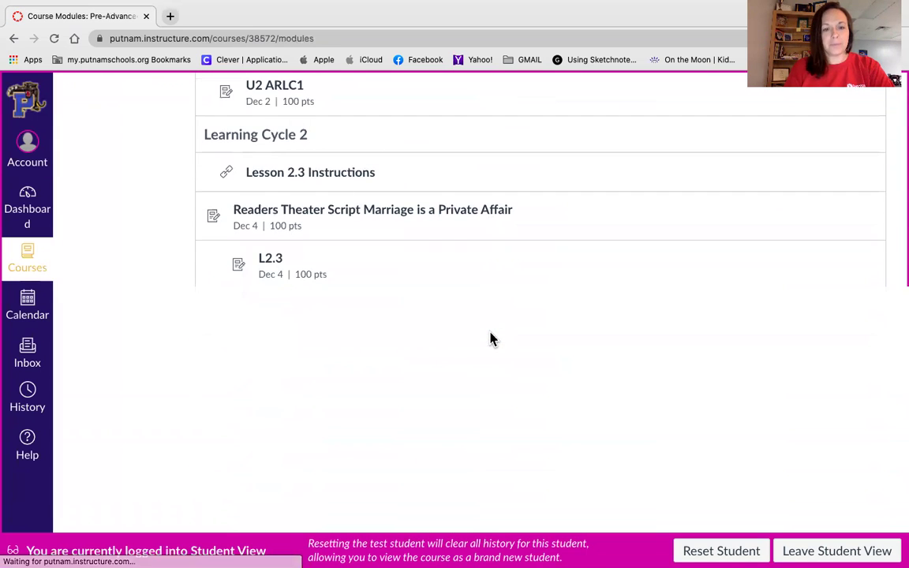
scroll(490, 339, "down", 3)
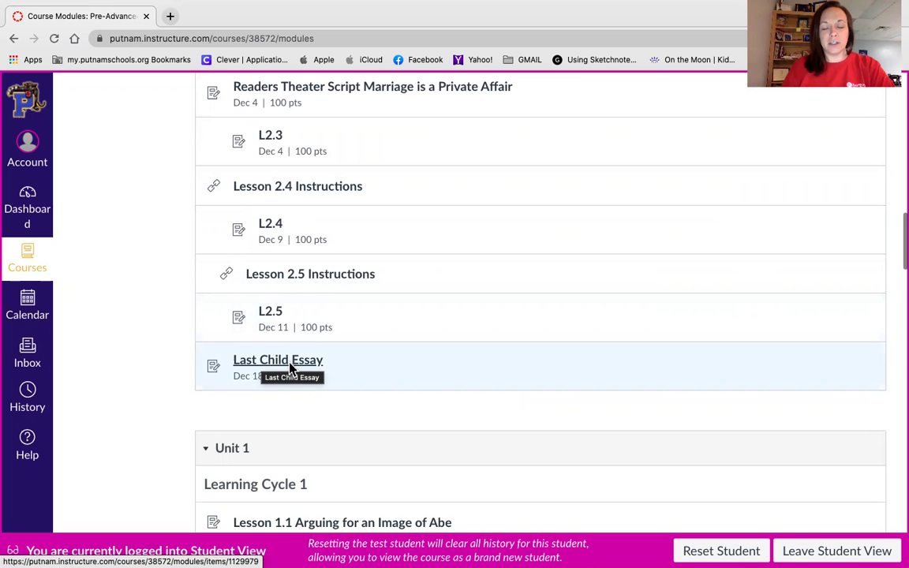
left_click(291, 368)
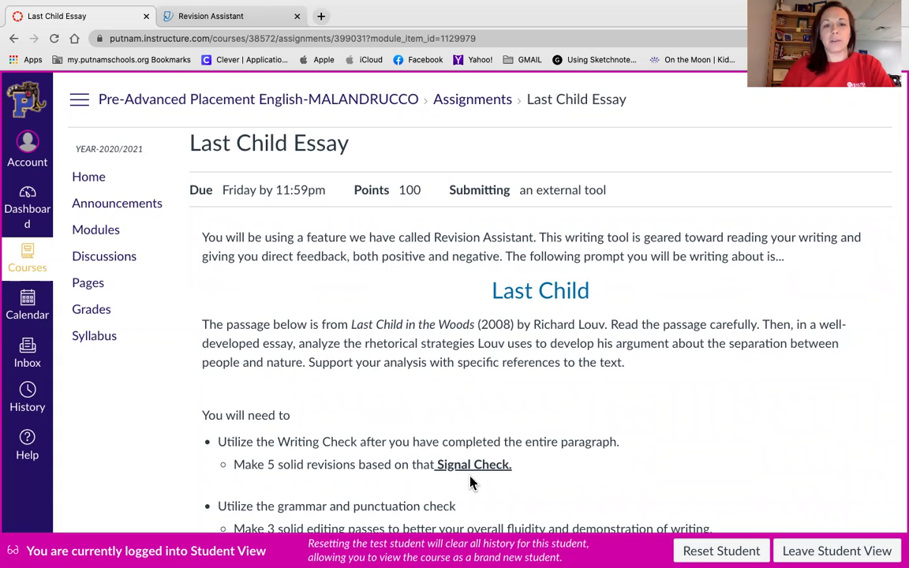
In the Revision Assistant tab, accept the Terms of Service and enter the assignment
left_click(234, 16)
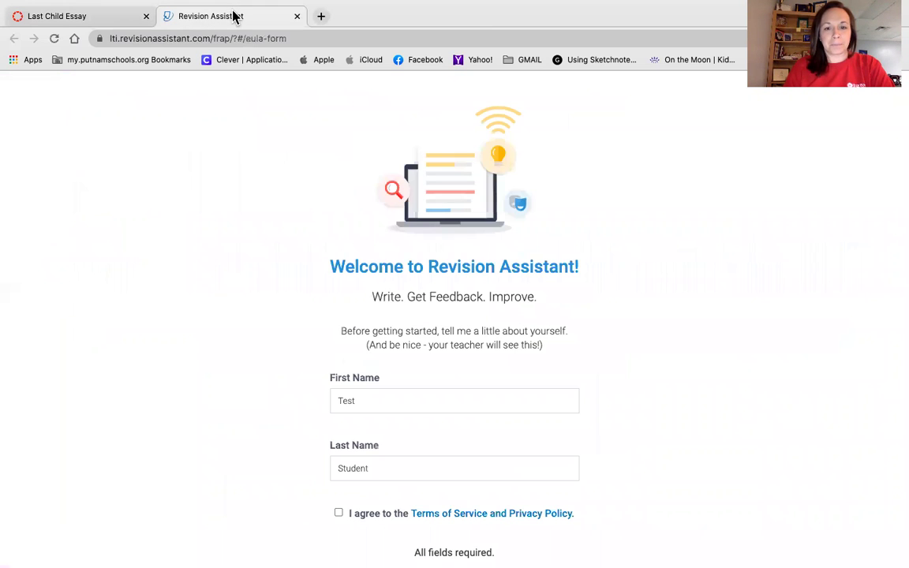
scroll(385, 288, "down", 2)
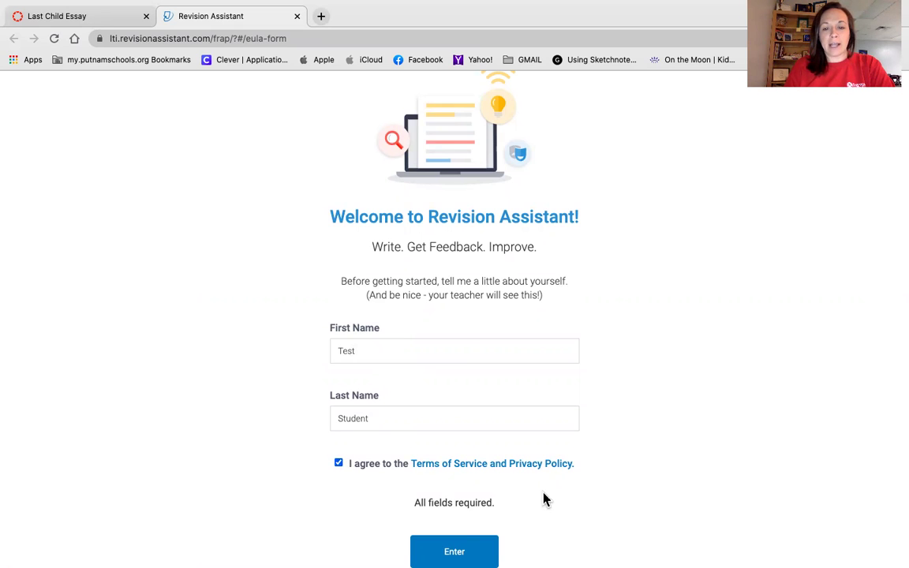
left_click(453, 545)
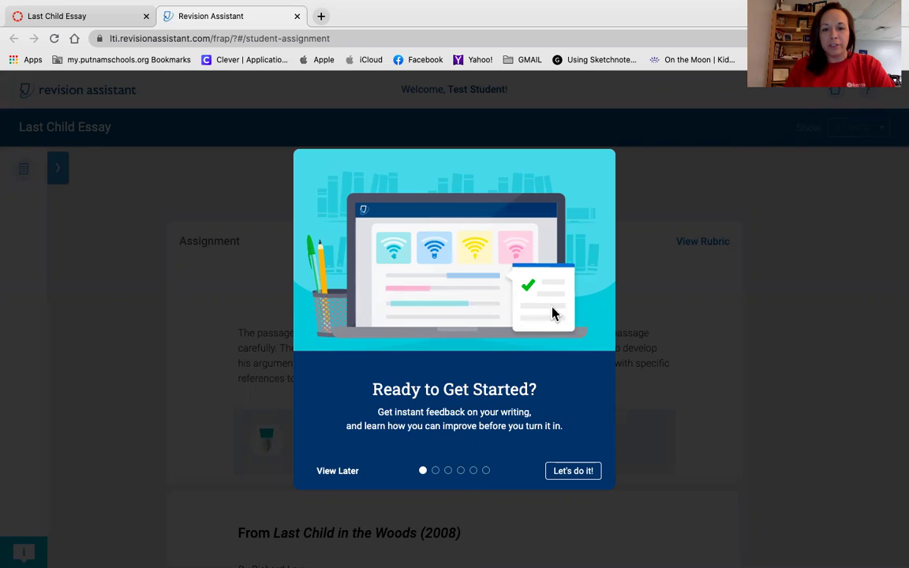
Start the getting-started tour and advance through its slides to the proofreading slide
left_click(562, 471)
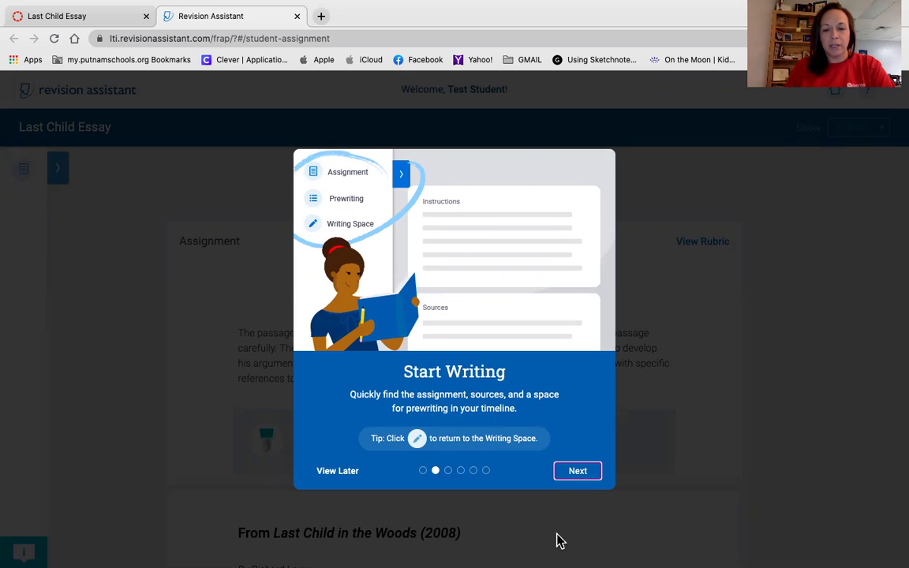
left_click(574, 480)
left_click(577, 479)
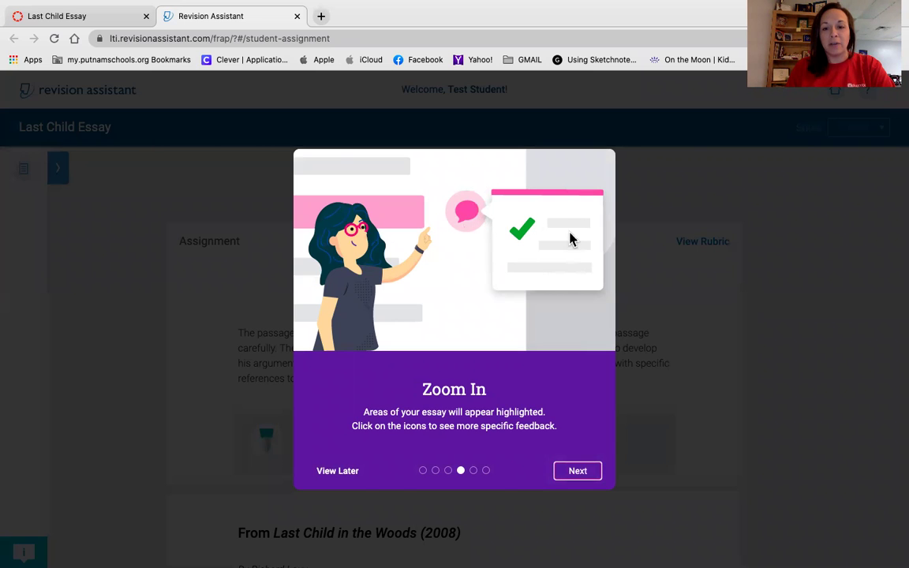
left_click(579, 472)
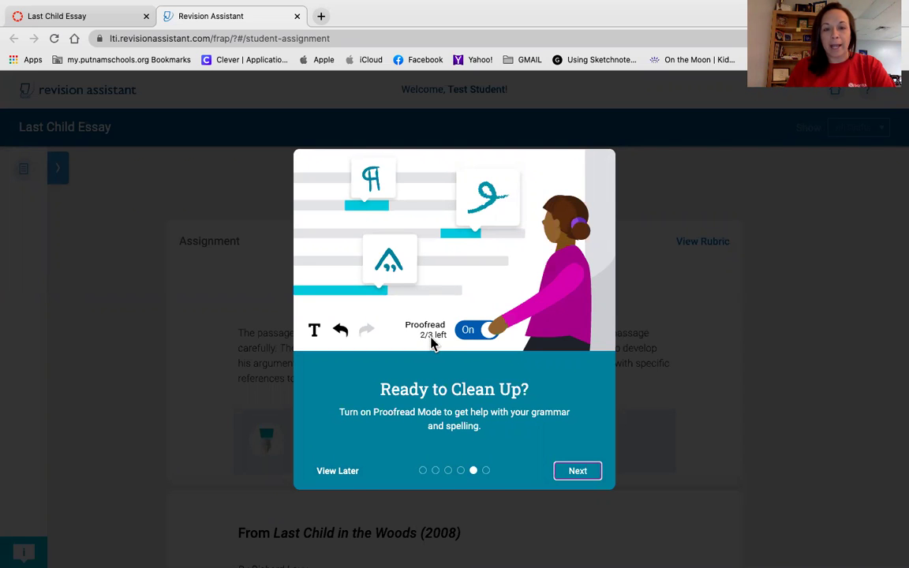
Glance at the Canvas assignment page, then return and finish the tour at the Turn It In slide
left_click(87, 17)
scroll(318, 355, "down", 3)
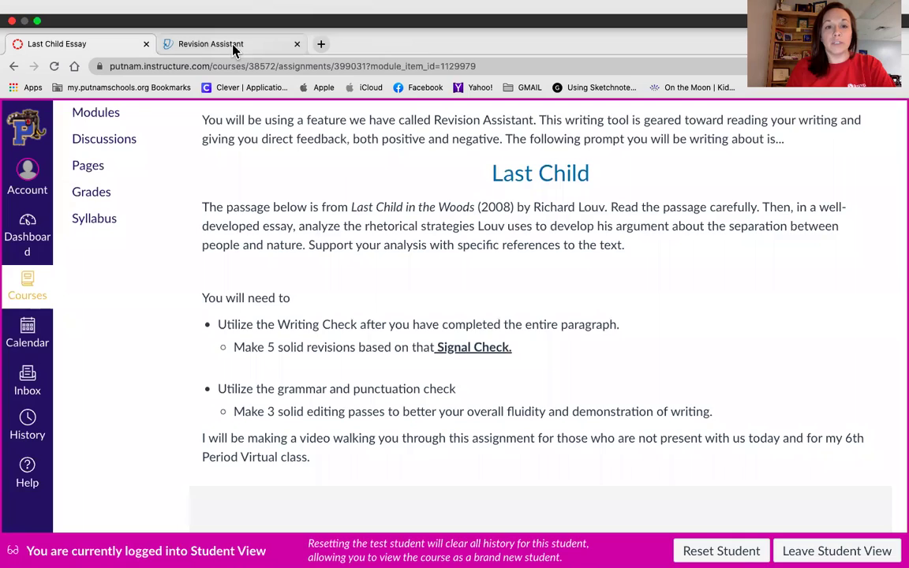
left_click(229, 19)
left_click(566, 472)
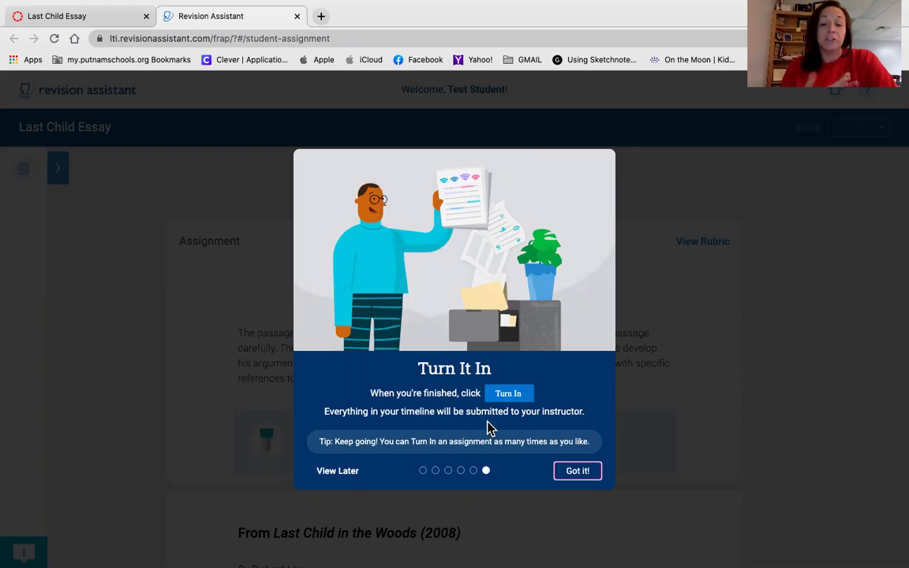
left_click(573, 470)
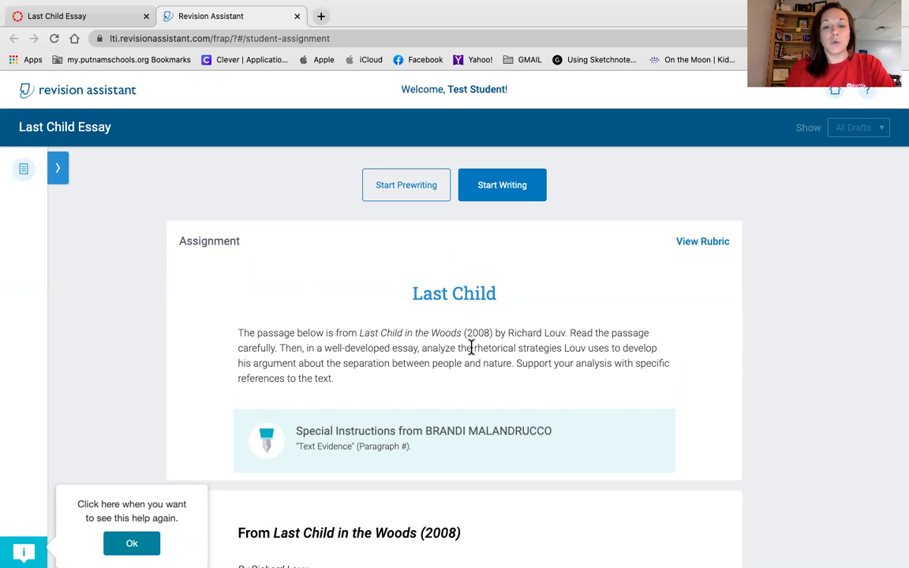
Highlight the prompt phrase 'analyze the rhetorical strategies'
left_click_drag(473, 348, 582, 350)
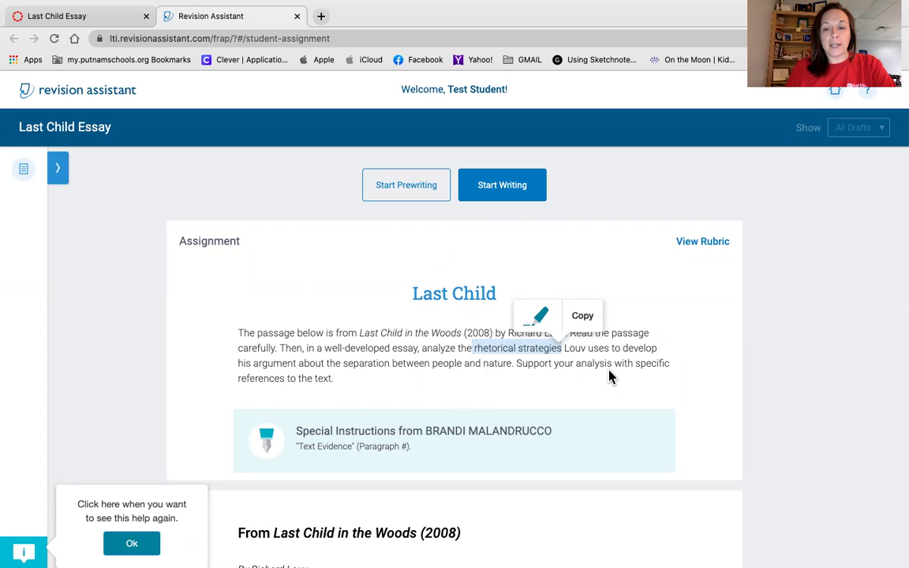
left_click(348, 390)
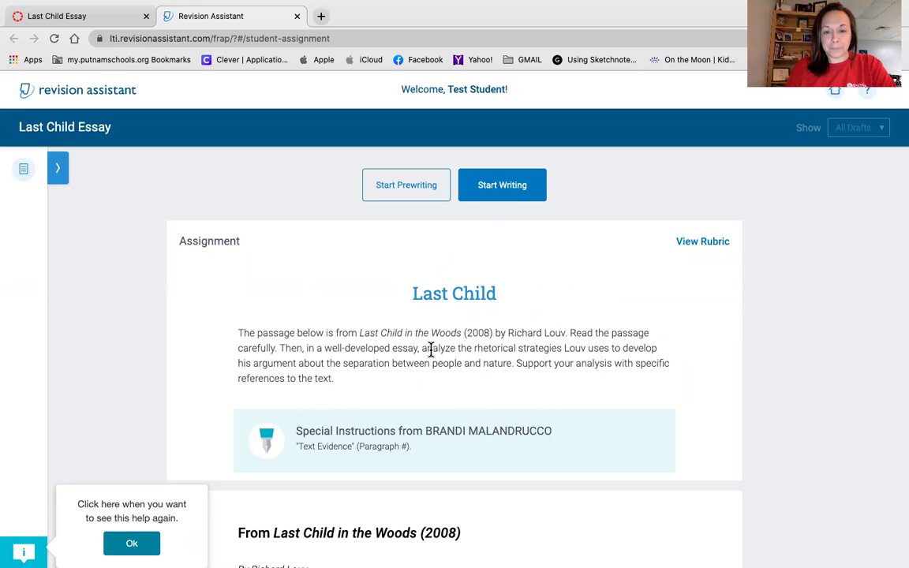
left_click_drag(420, 348, 561, 347)
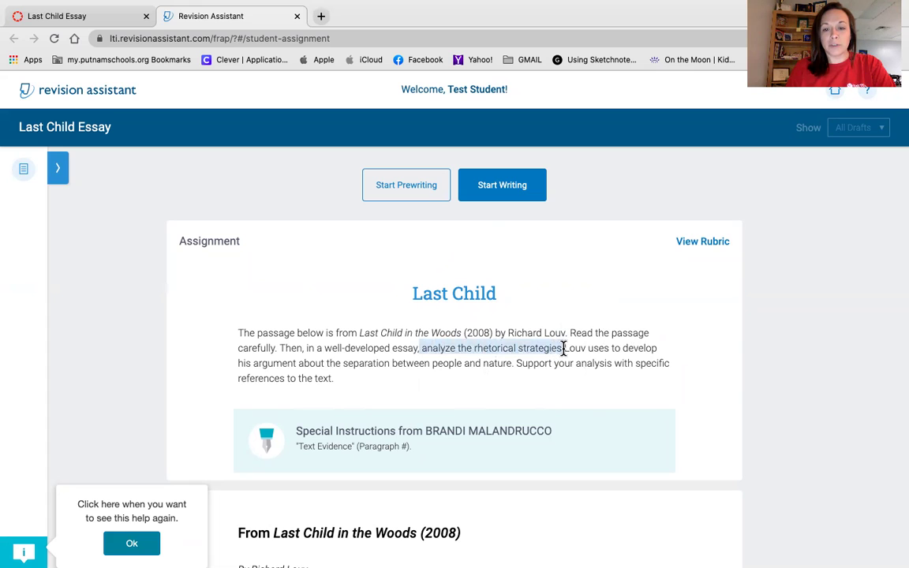
left_click(541, 318)
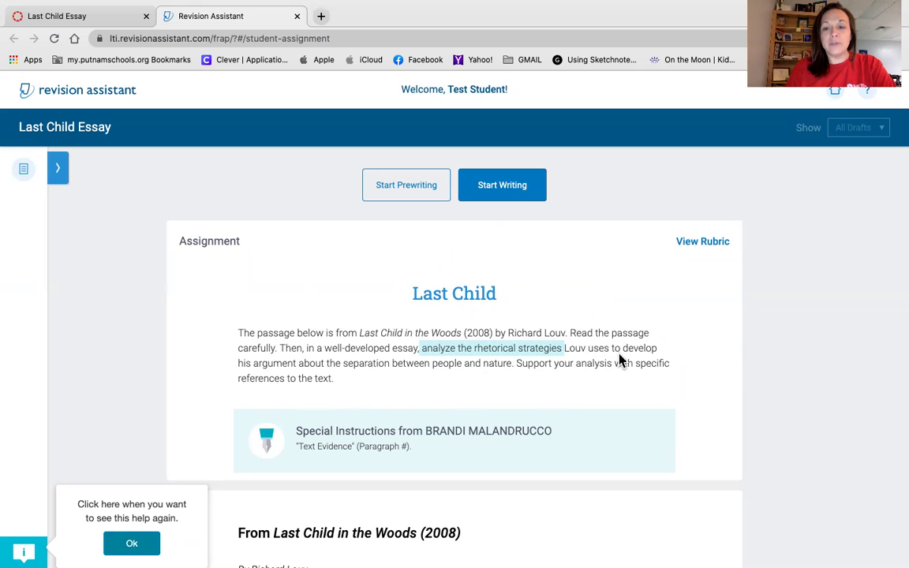
Highlight the phrases 'develop his argument' and 'separation between people and nature'
left_click_drag(623, 349, 298, 365)
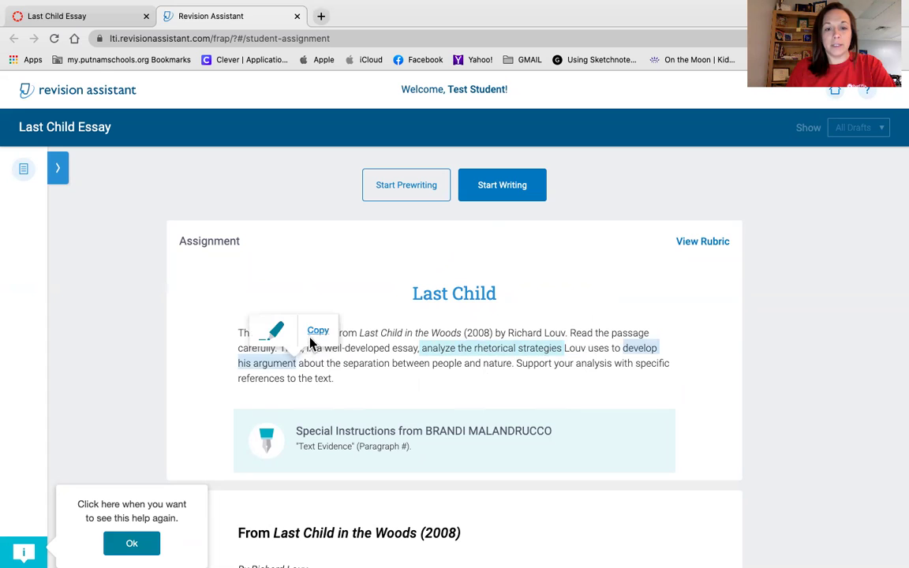
left_click(274, 330)
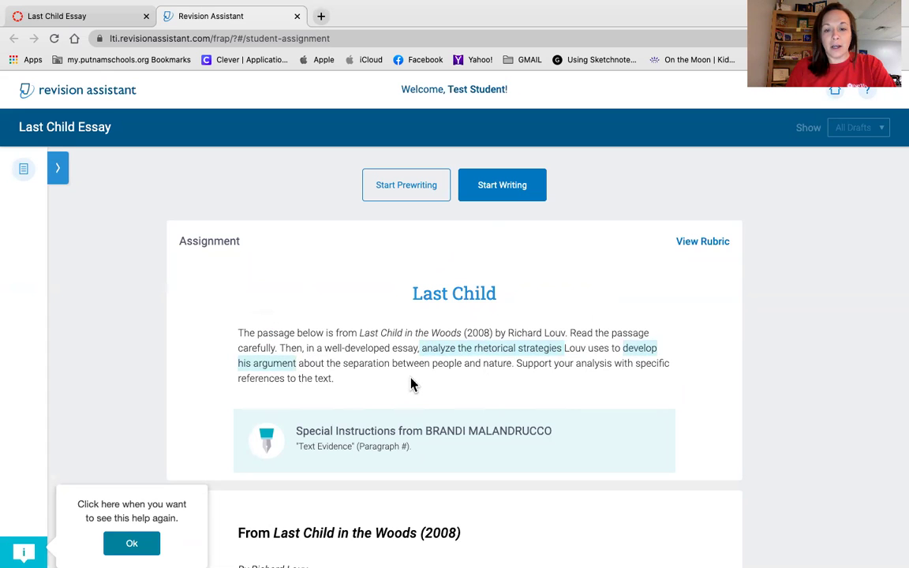
mouse_move(341, 362)
left_mouse_down()
mouse_move(523, 365)
mouse_move(513, 364)
left_mouse_up()
left_click(482, 336)
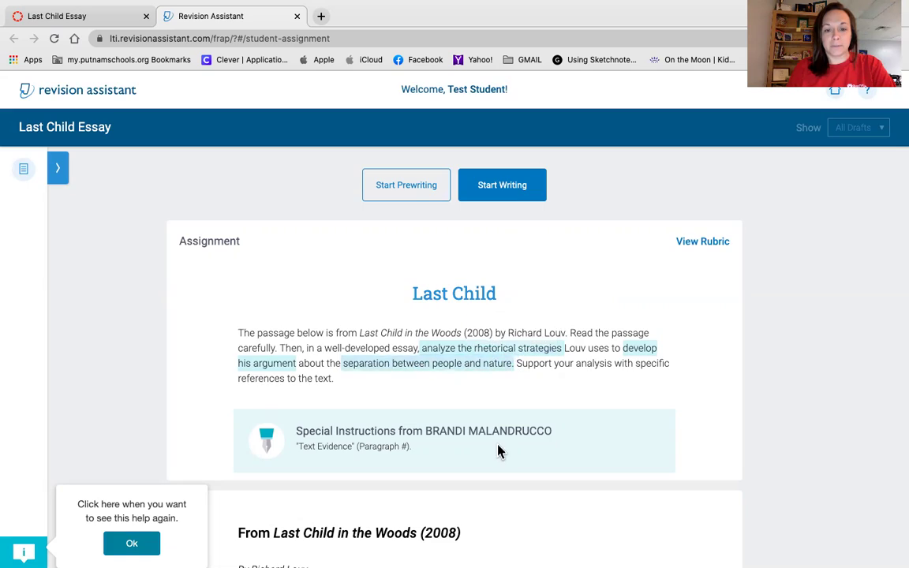
scroll(498, 451, "down", 3)
scroll(498, 450, "down", 1)
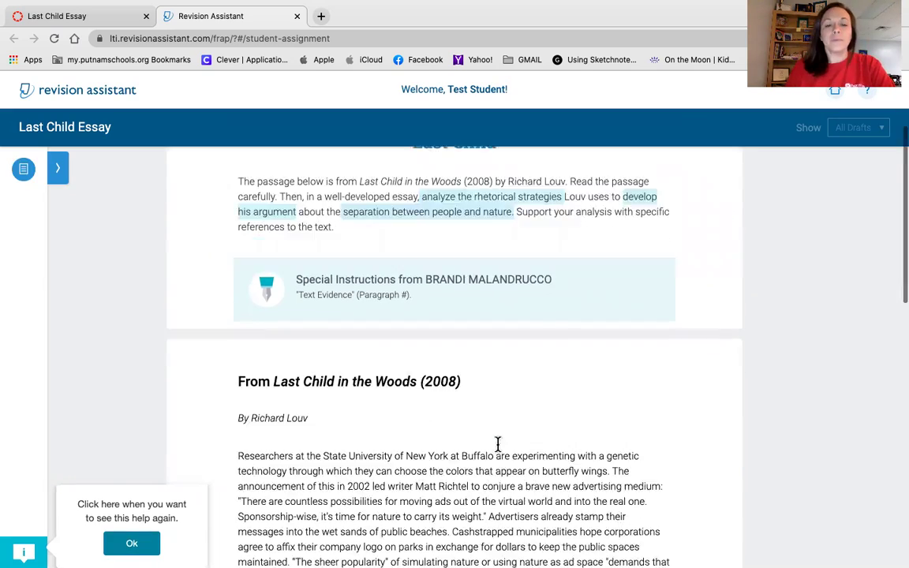
scroll(498, 449, "down", 2)
scroll(498, 446, "down", 2)
scroll(498, 446, "down", 2)
scroll(499, 447, "down", 5)
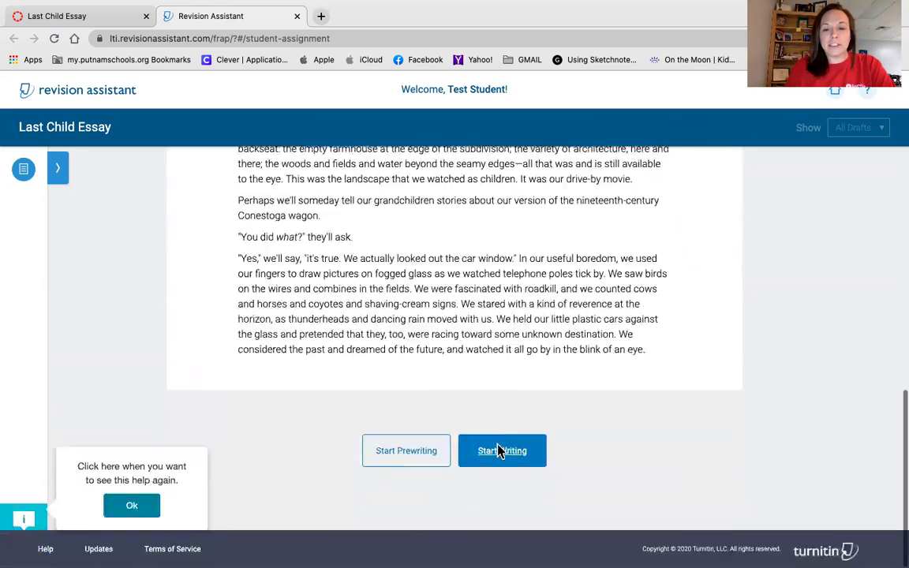
scroll(499, 446, "up", 1)
scroll(499, 446, "up", 2)
scroll(498, 446, "up", 4)
scroll(498, 445, "up", 2)
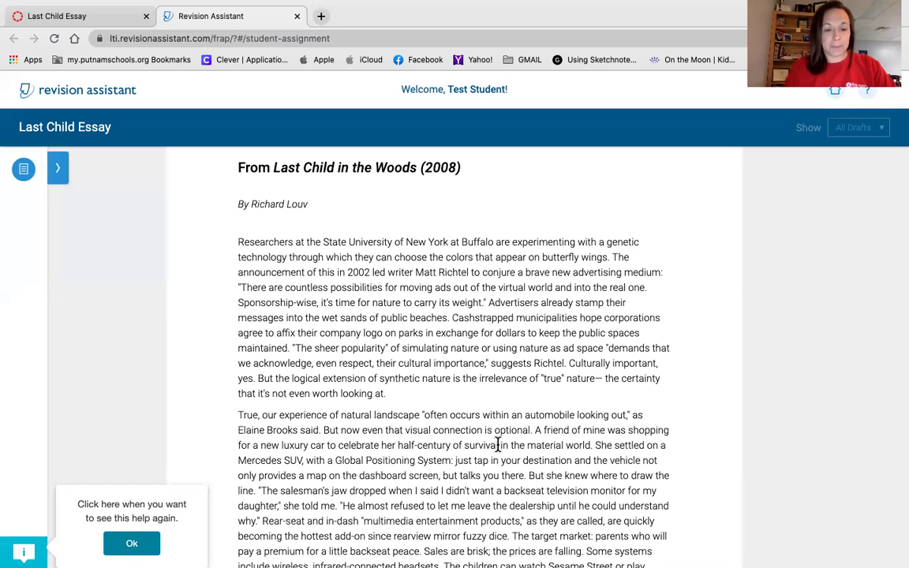
Dismiss the help tip and expand the assignment side panel to view the rubric
left_click(189, 507)
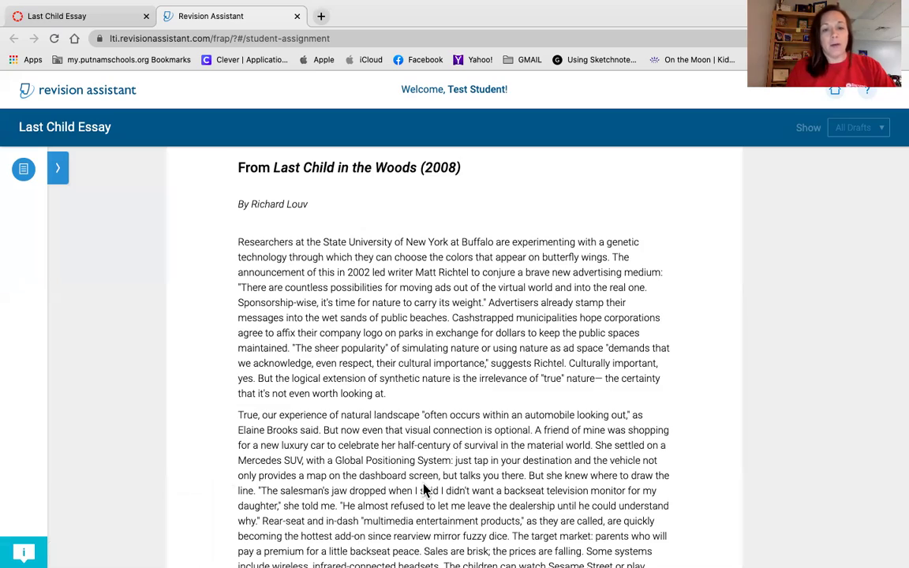
scroll(422, 490, "down", 3)
scroll(422, 482, "up", 5)
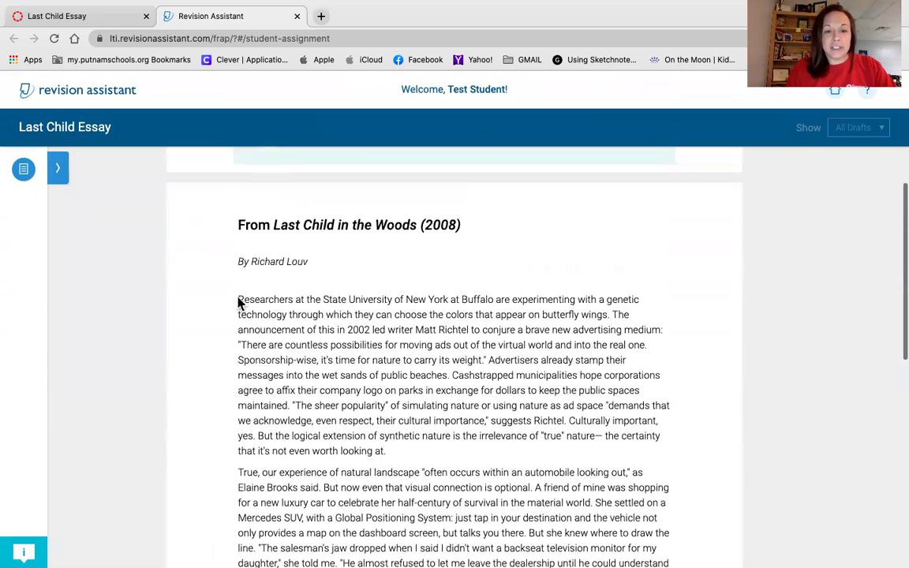
left_click_drag(239, 299, 447, 303)
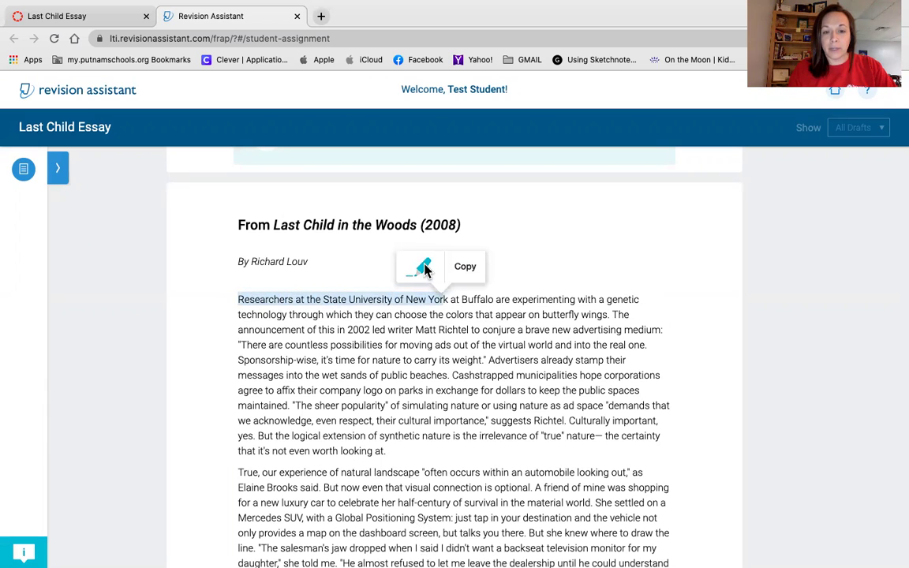
left_click(429, 376)
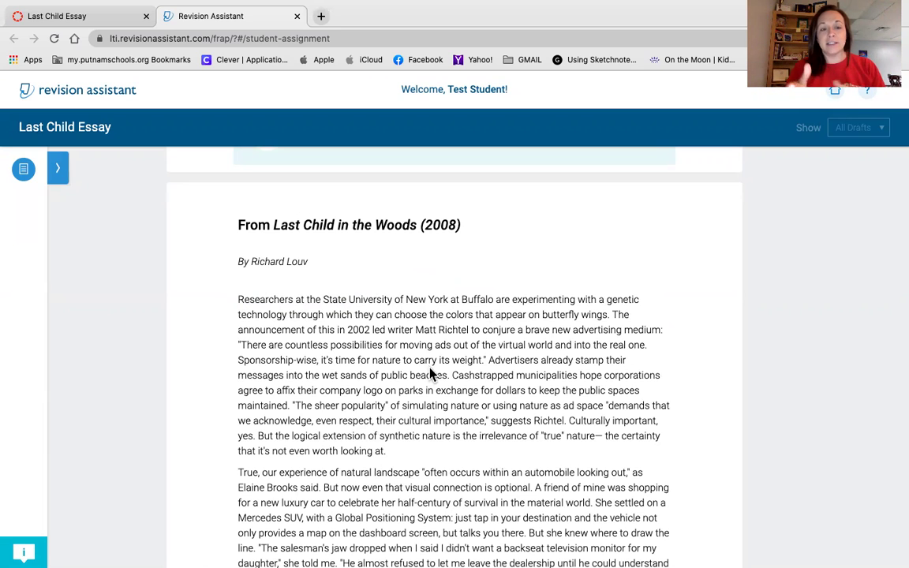
left_click(60, 174)
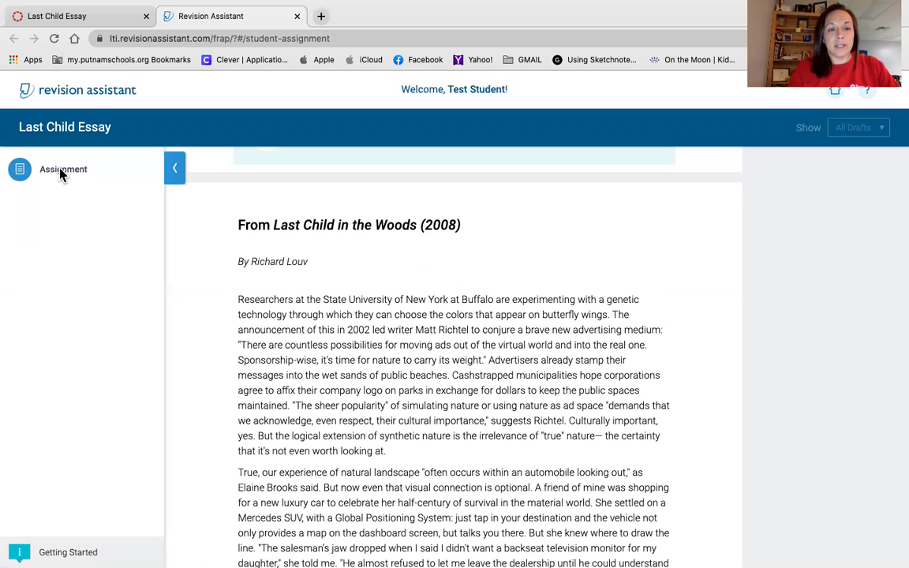
left_click(20, 172)
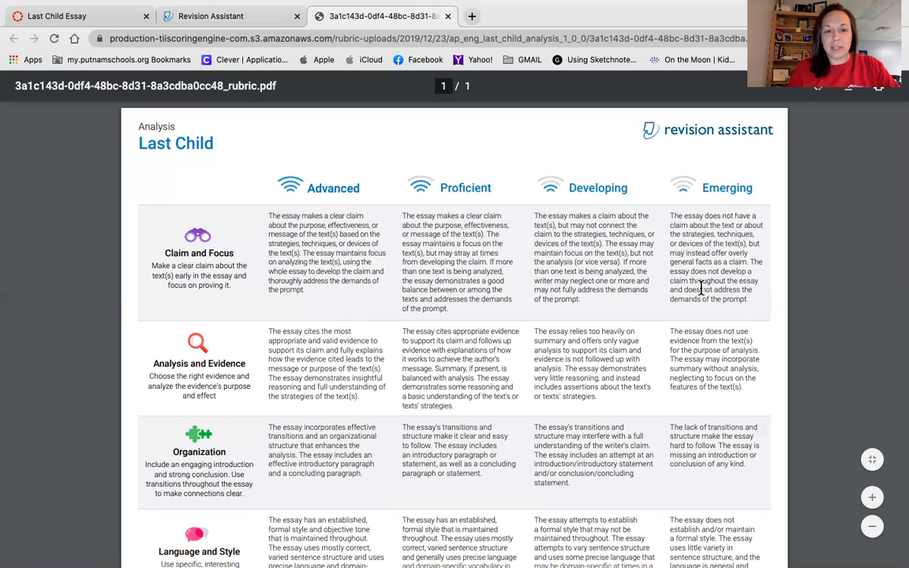
Scroll through the rubric PDF, then return to the Revision Assistant assignment tab
scroll(710, 387, "down", 2)
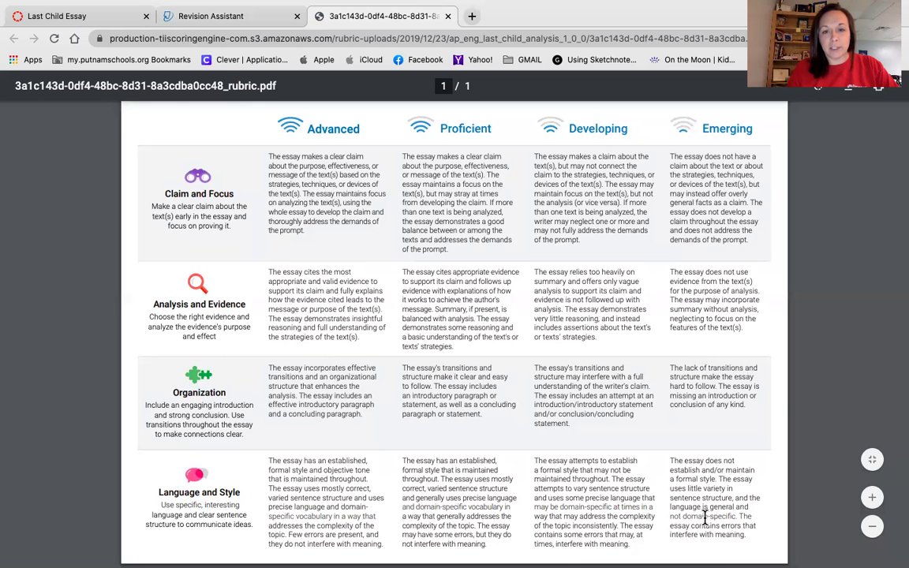
scroll(704, 517, "up", 2)
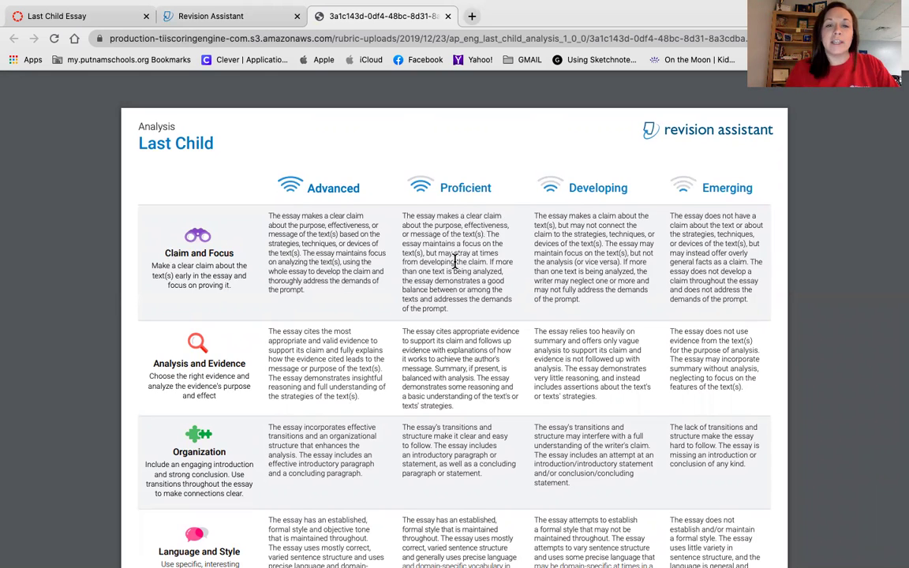
mouse_move(301, 86)
left_click(247, 19)
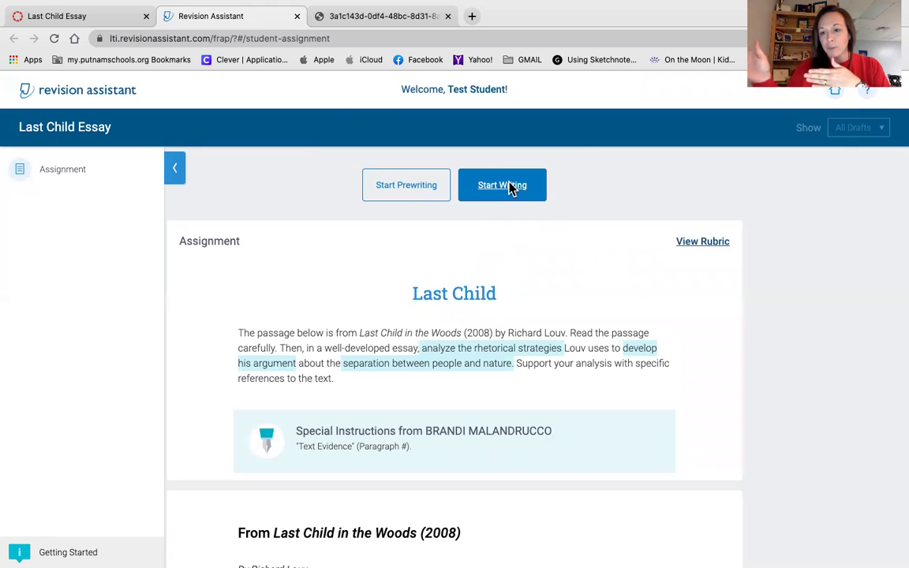
Start the prewriting planner and enter 'Thesis' as the claim
left_click(399, 186)
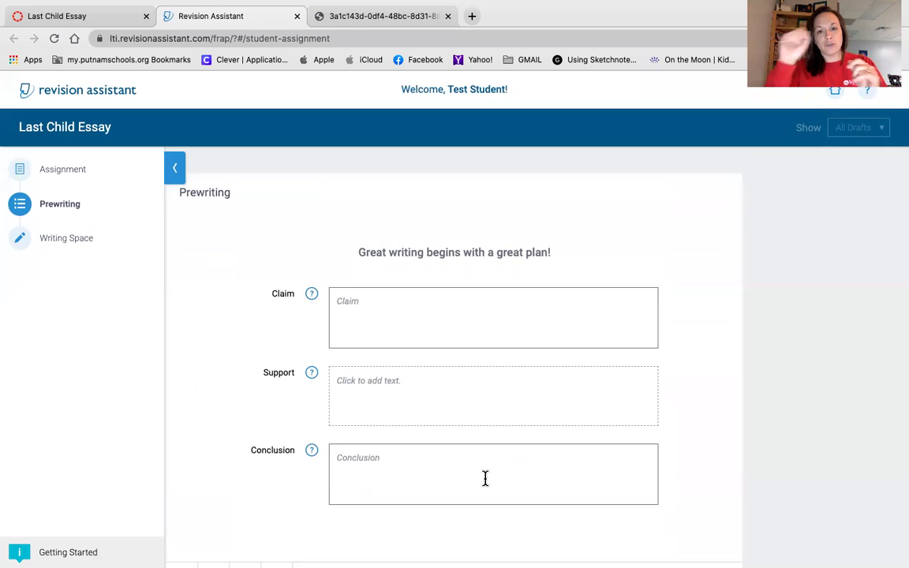
scroll(485, 478, "down", 1)
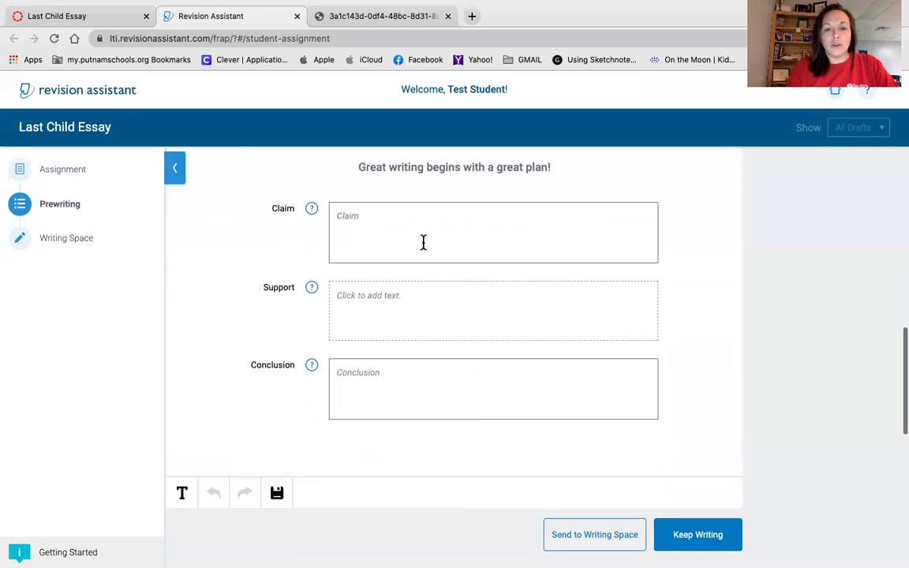
left_click(404, 213)
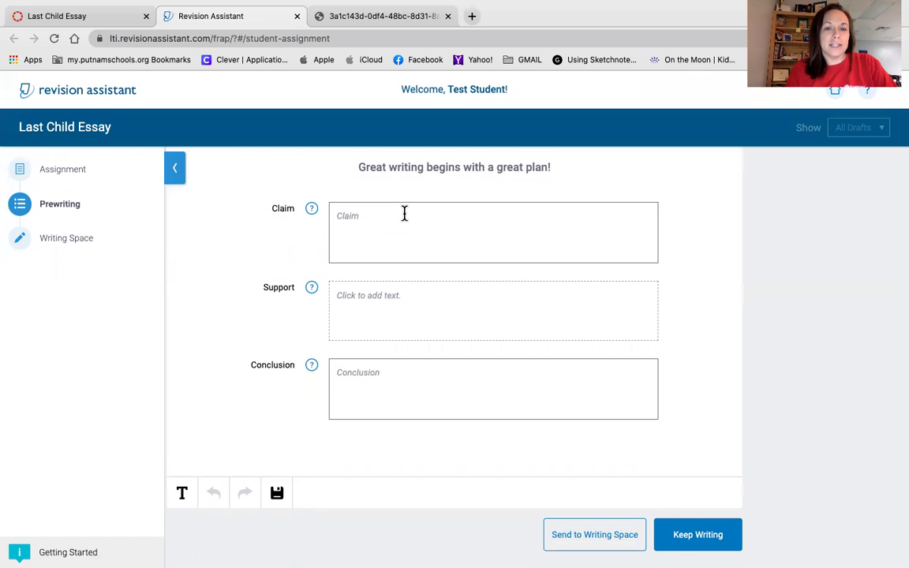
type("Thes")
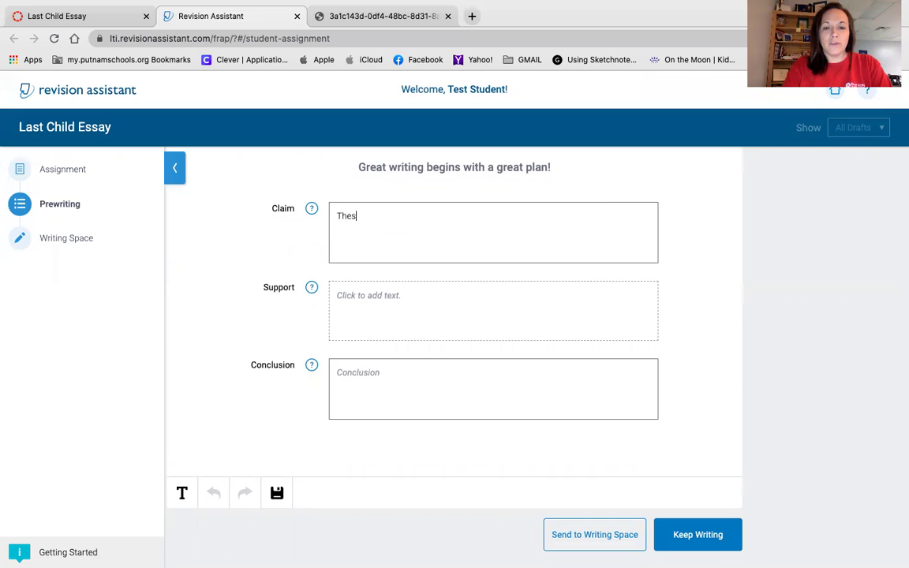
type("is")
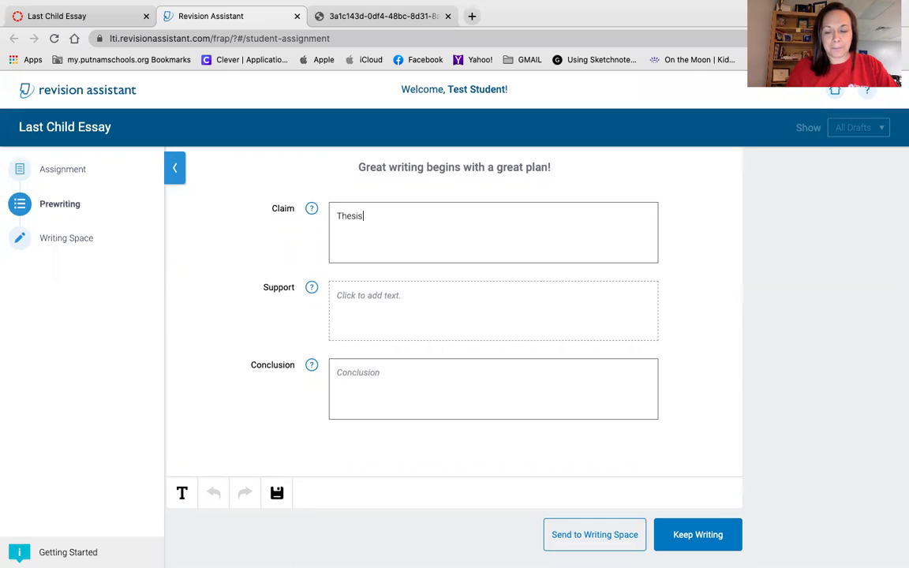
key("BackSpace")
key("BackSpace")
key("BackSpace")
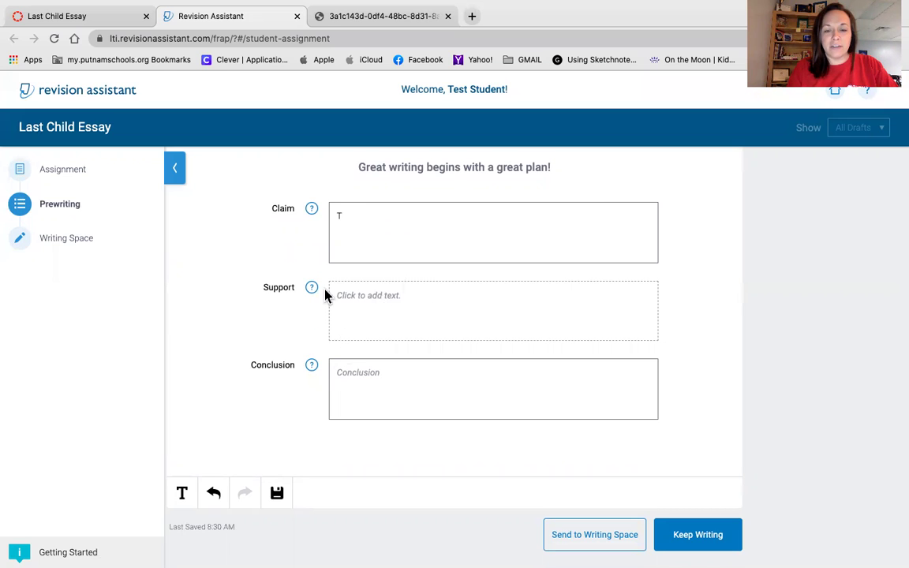
Add three support entries, Evidence #1, #2 and #3
left_click(359, 306)
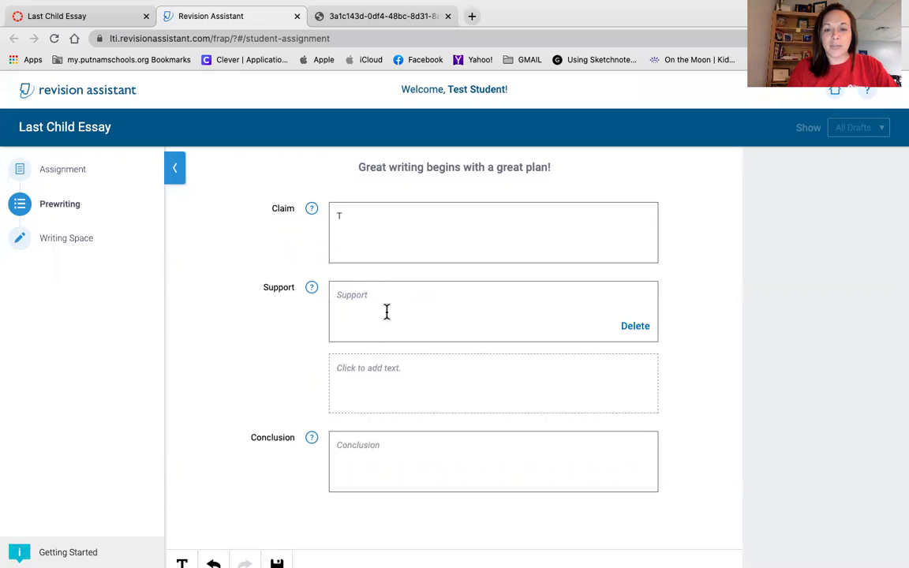
type("Evidence #1")
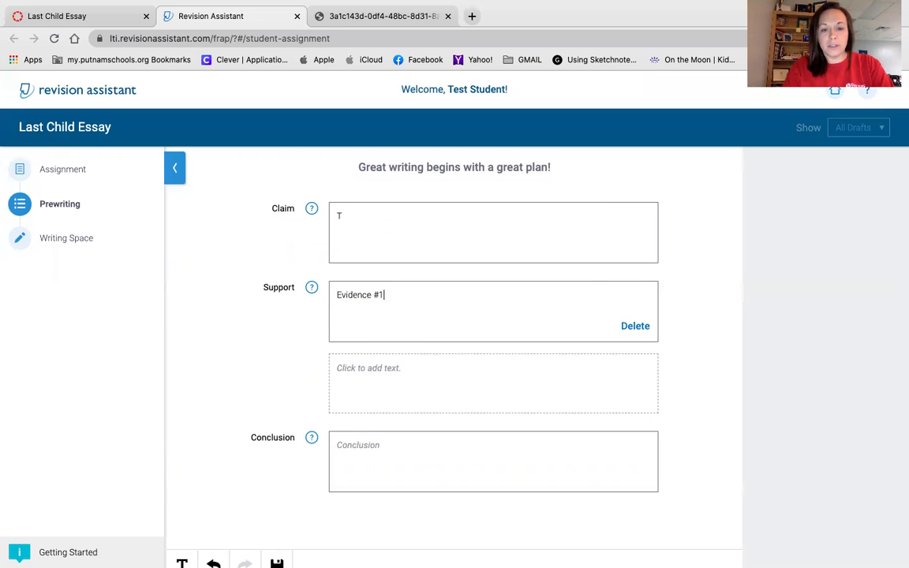
left_click(391, 383)
type("Eviden")
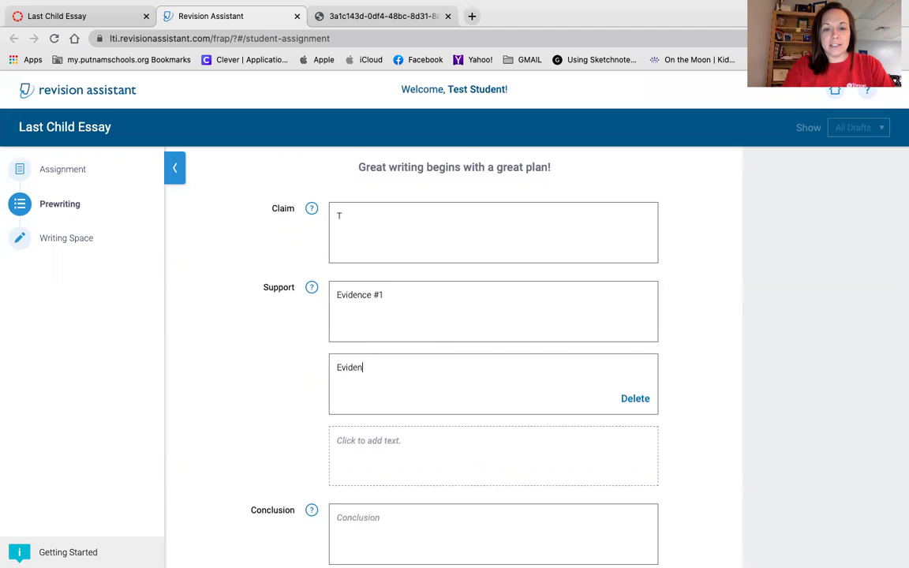
type("ce #2")
left_click(432, 456)
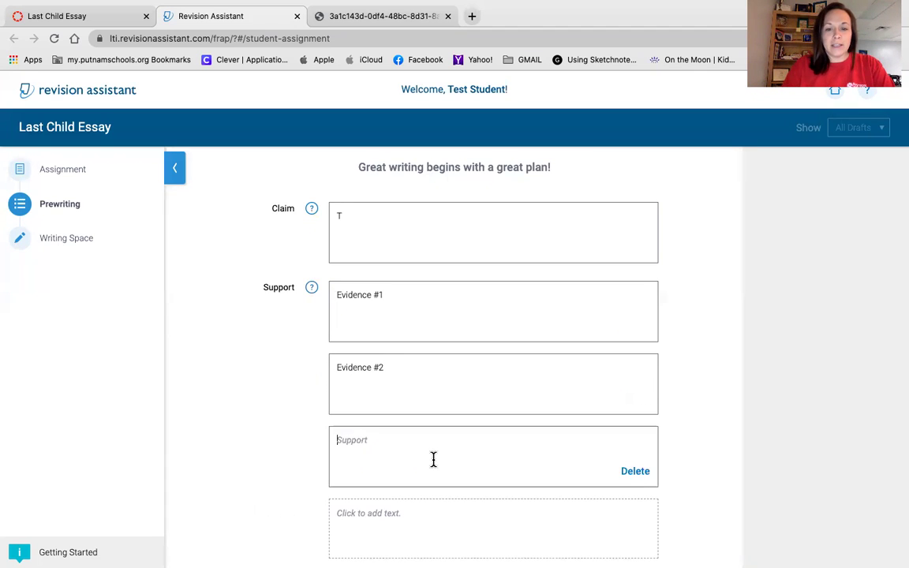
type("Evidence #3")
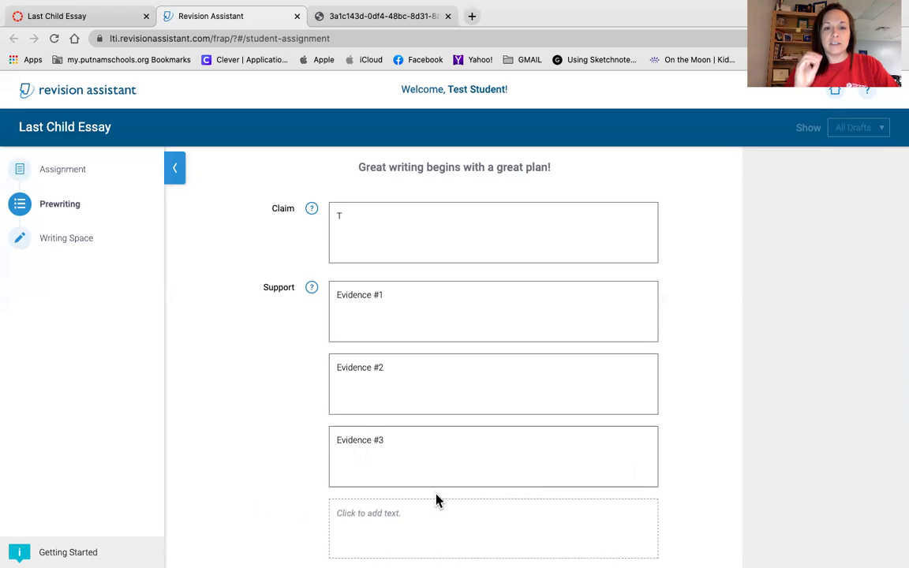
Revisit the claim, review the outline, and move into the conclusion entry
mouse_move(493, 311)
left_click(376, 217)
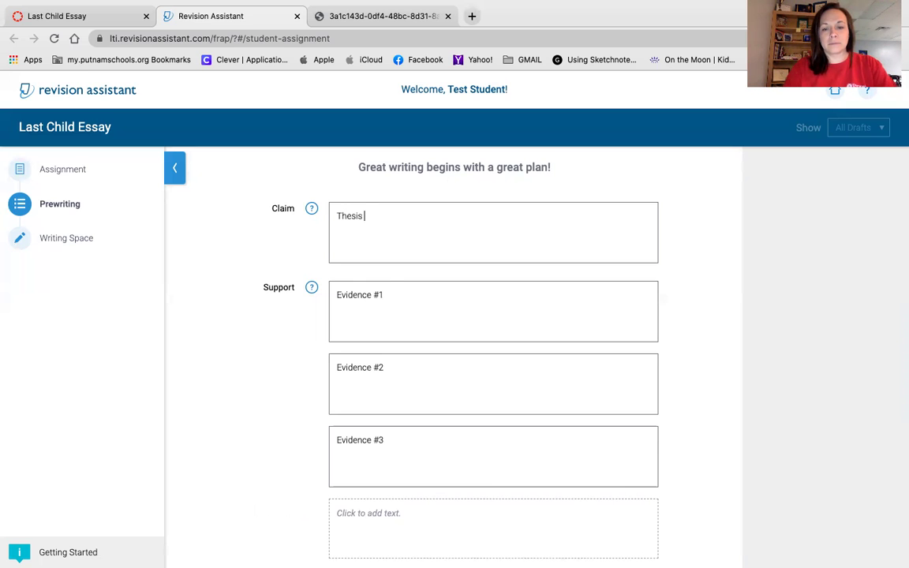
scroll(381, 278, "down", 2)
scroll(362, 359, "down", 2)
left_click(359, 372)
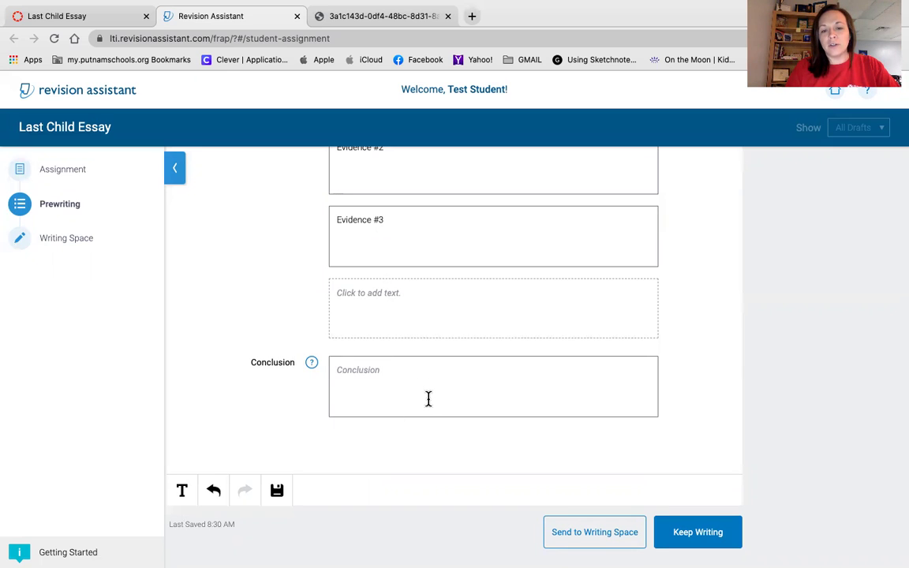
scroll(427, 398, "up", 3)
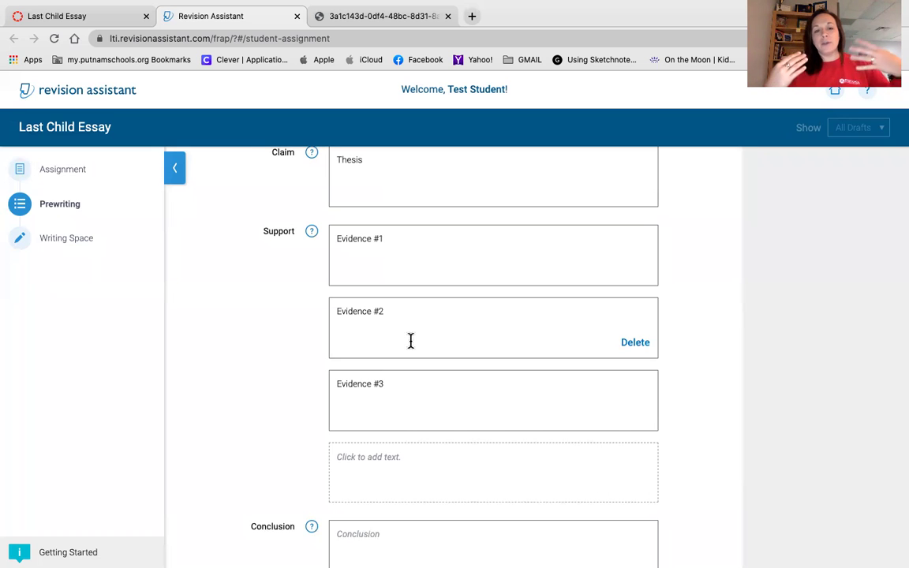
scroll(410, 340, "down", 3)
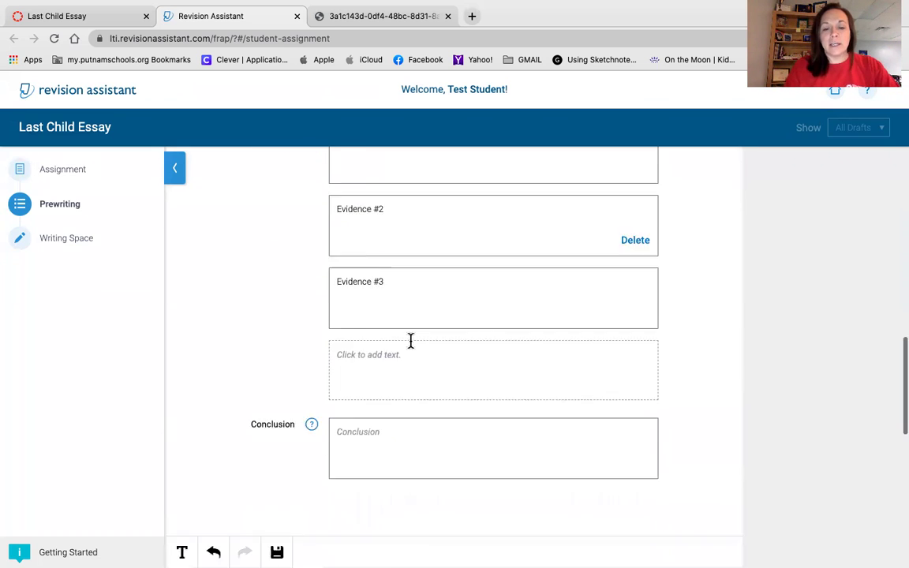
scroll(379, 415, "up", 1)
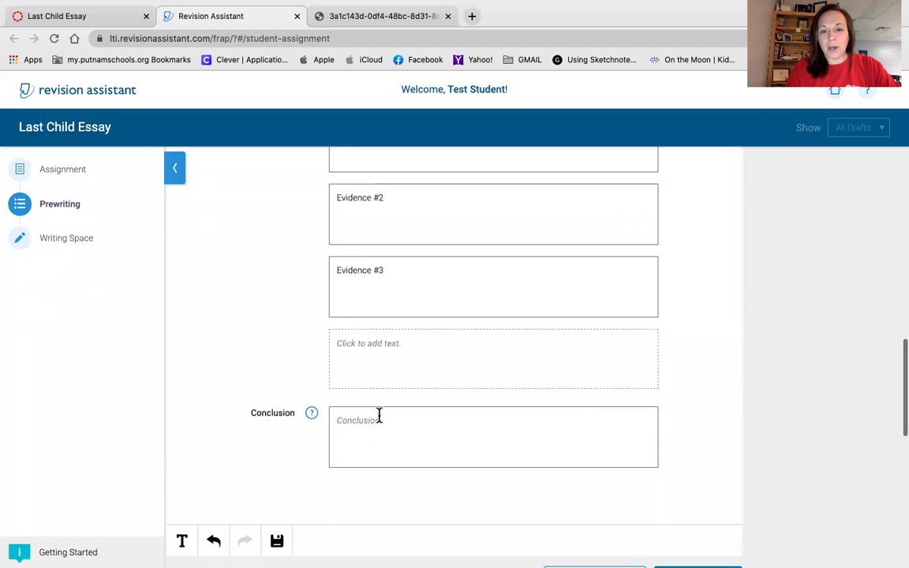
scroll(379, 415, "up", 2)
scroll(412, 291, "up", 2)
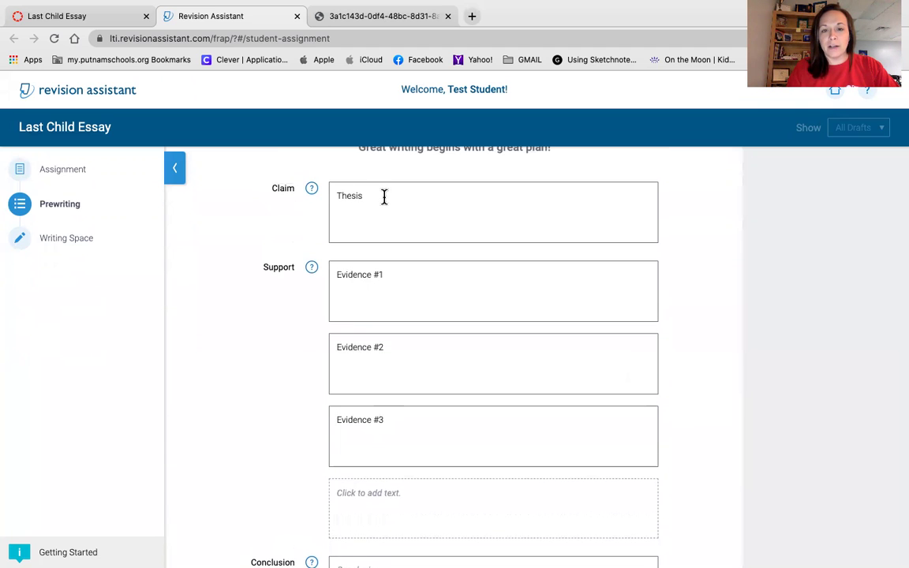
scroll(302, 440, "down", 3)
left_click(371, 476)
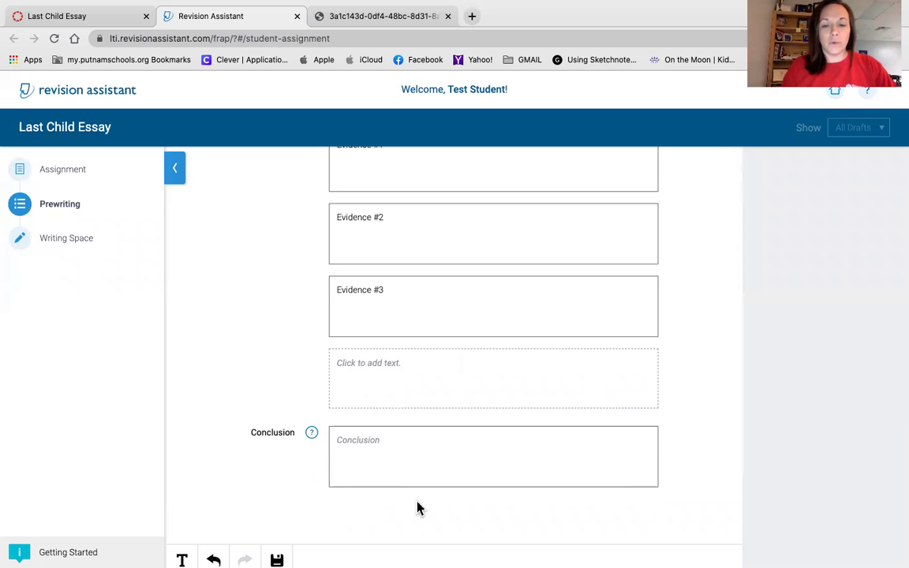
scroll(415, 507, "down", 3)
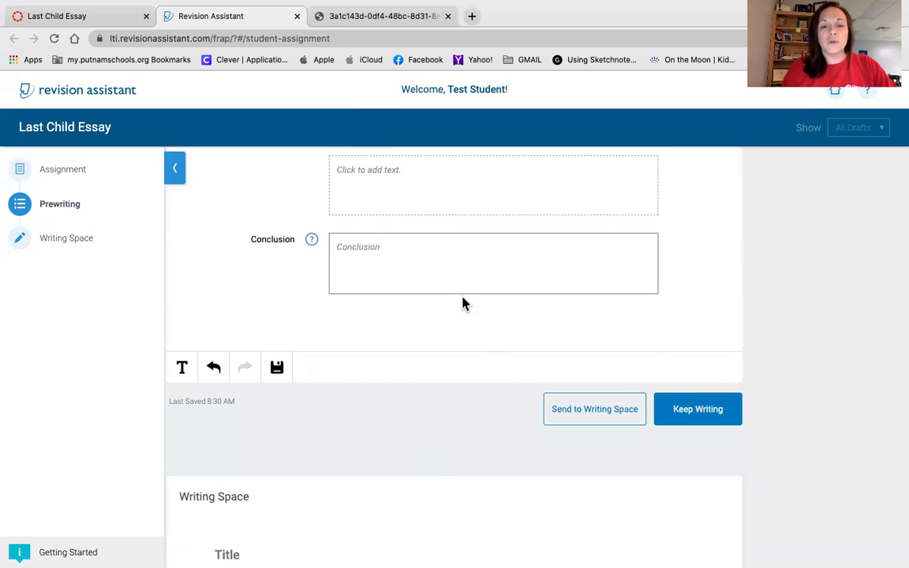
scroll(463, 303, "up", 5)
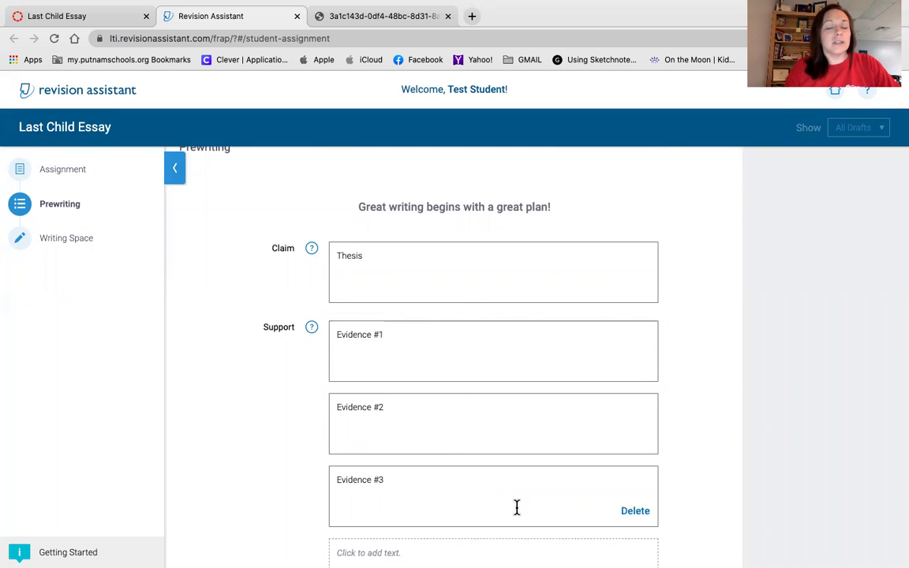
scroll(516, 507, "down", 5)
Send the plan to the Writing Space, delete the 'Claim:' label, and type 'Last Child'
left_click(602, 471)
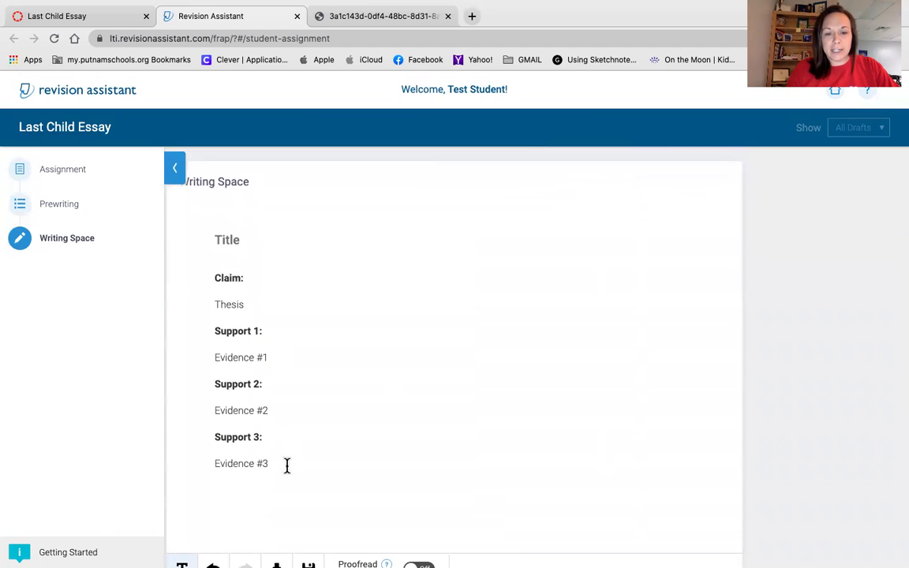
scroll(277, 493, "down", 3)
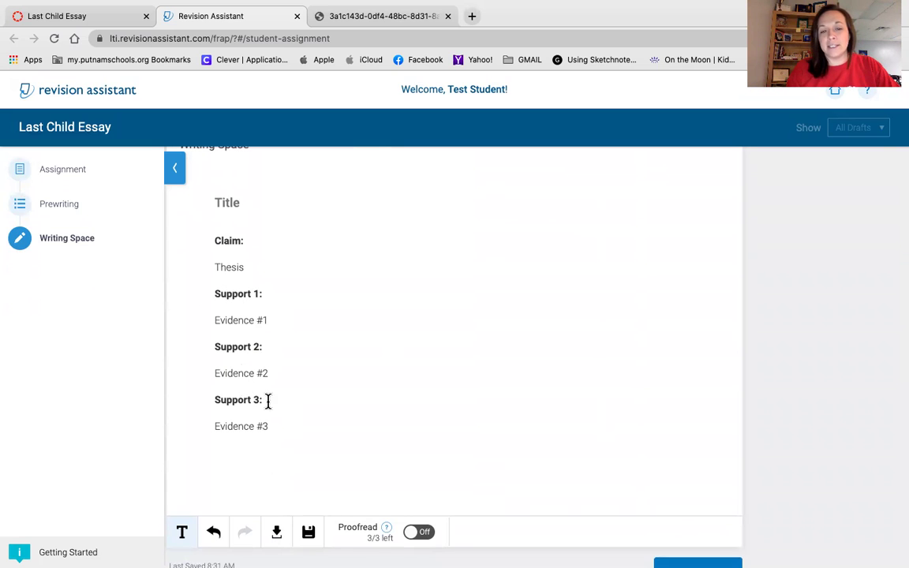
left_click_drag(251, 241, 187, 247)
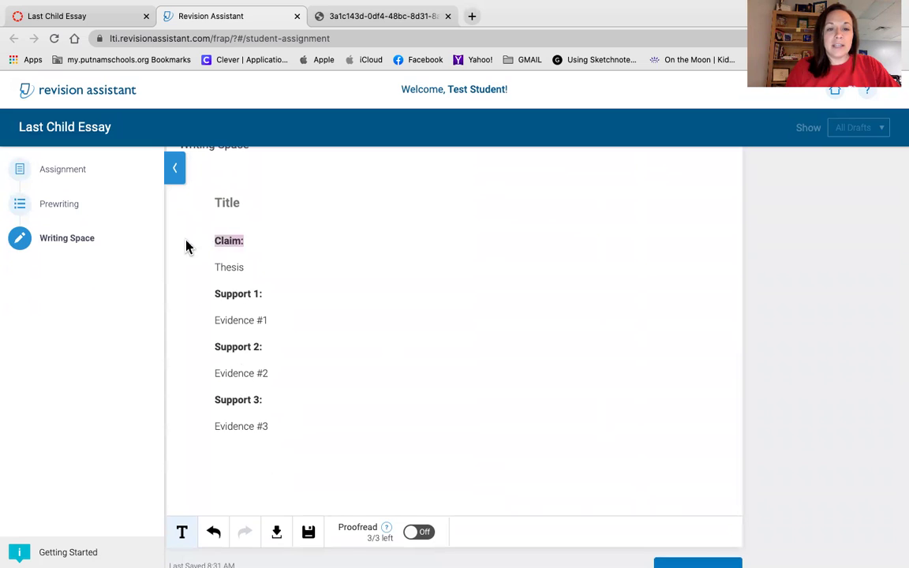
key("BackSpace")
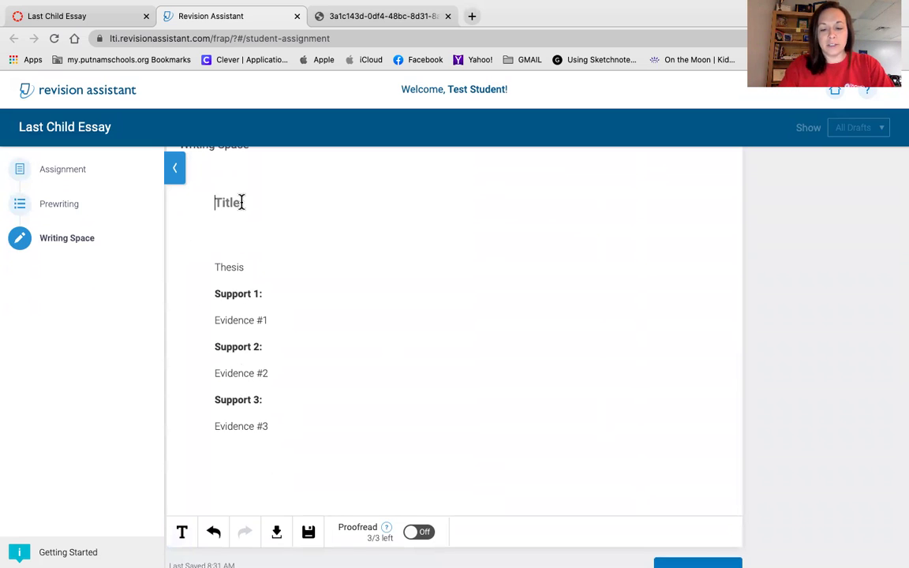
type("Last Child")
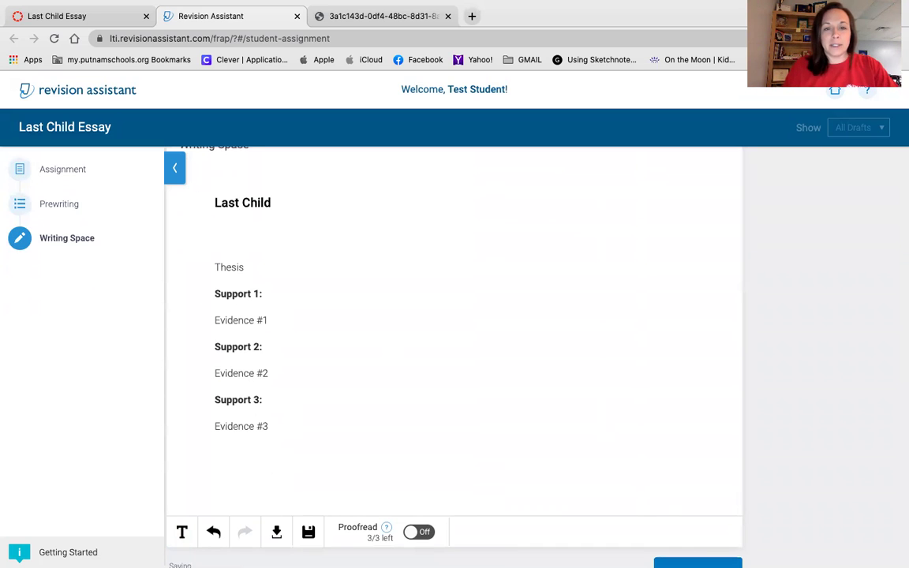
Retitle the essay "Louv's Development of Last Child"
left_click(254, 269)
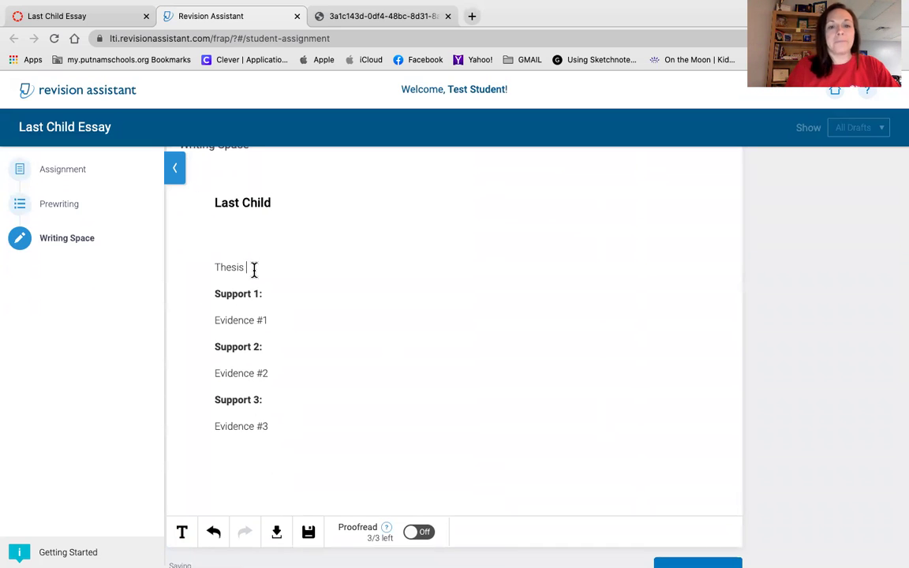
triple_click(244, 203)
type("Louc D")
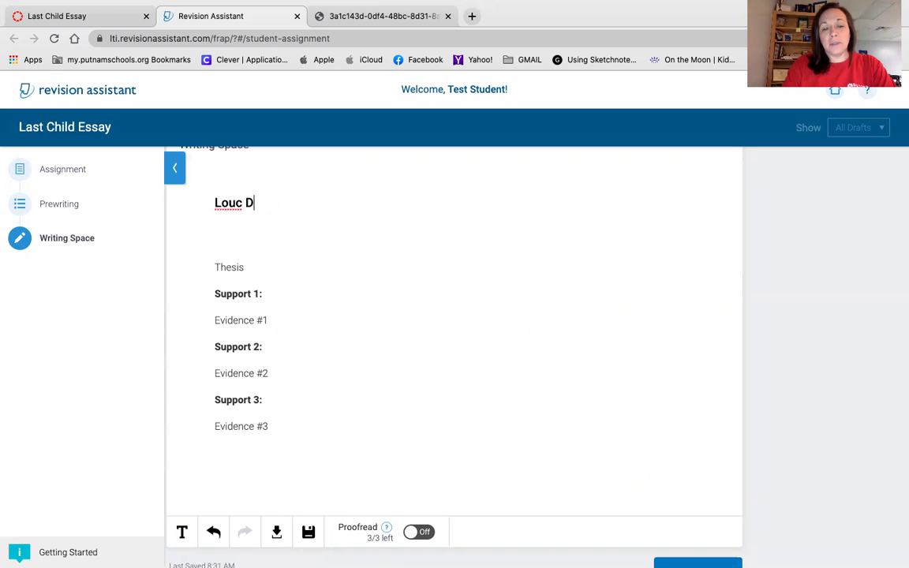
key("BackSpace")
key("BackSpace")
key("BackSpace")
type("v's Devel")
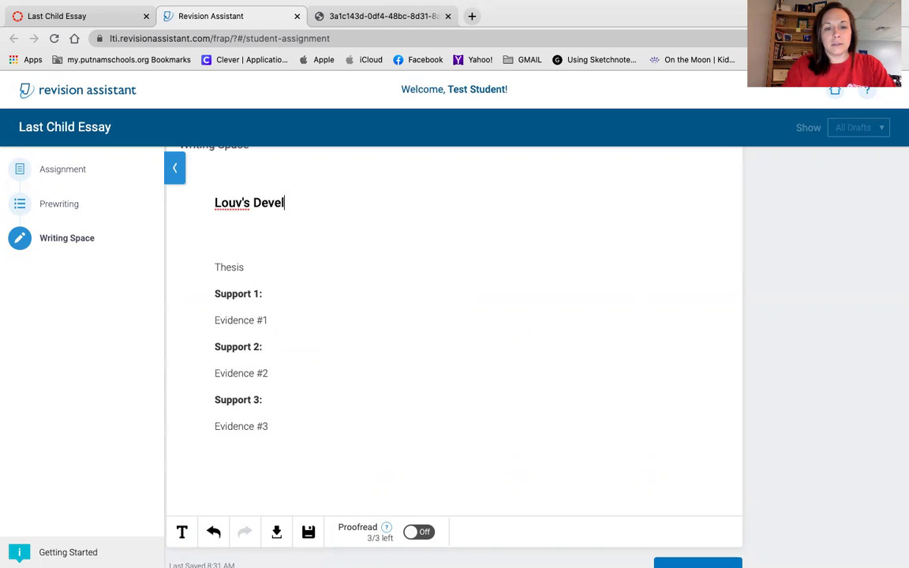
type("opment of Last ")
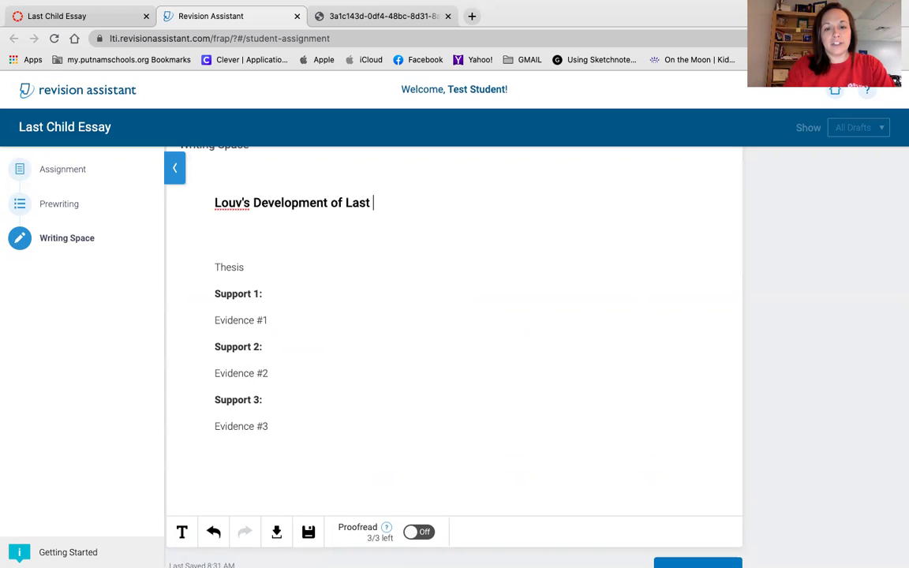
type("Child")
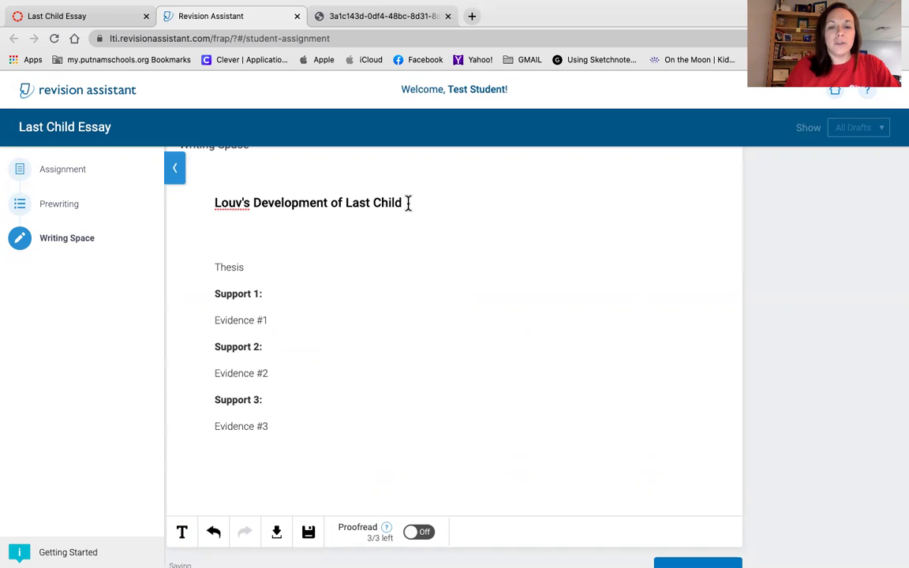
Insert 'Hook. Introduce reference.' before 'Thesis' on the opening line
left_click(220, 267)
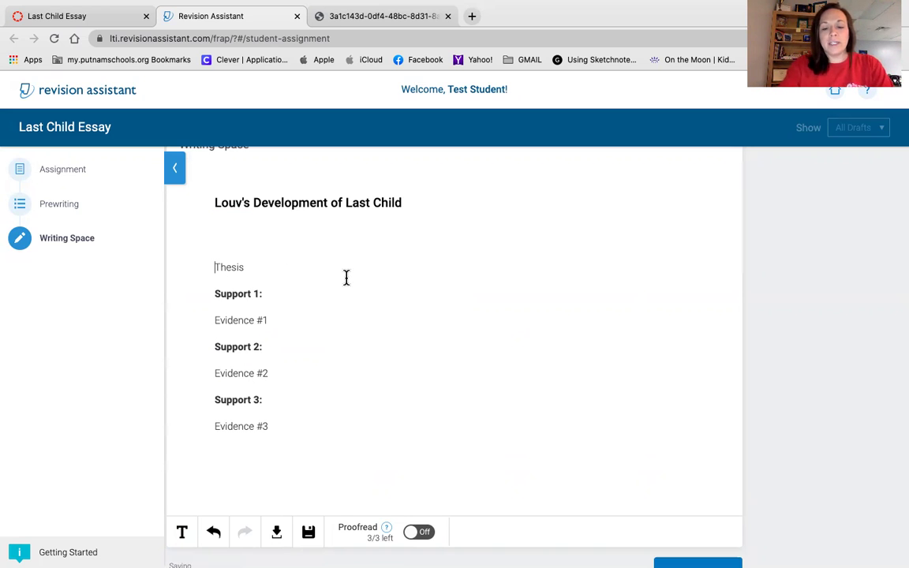
type("Hook. ")
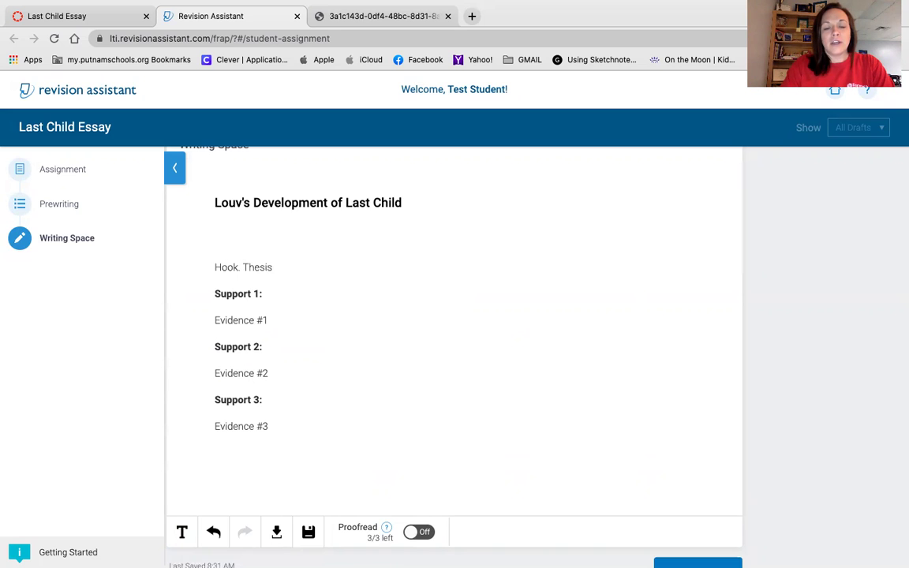
type("Introduc")
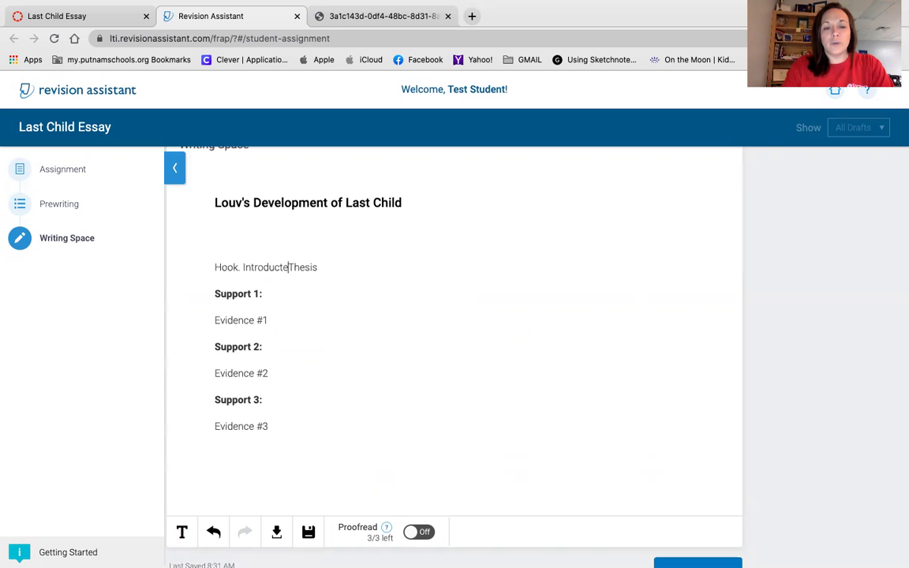
type("e ")
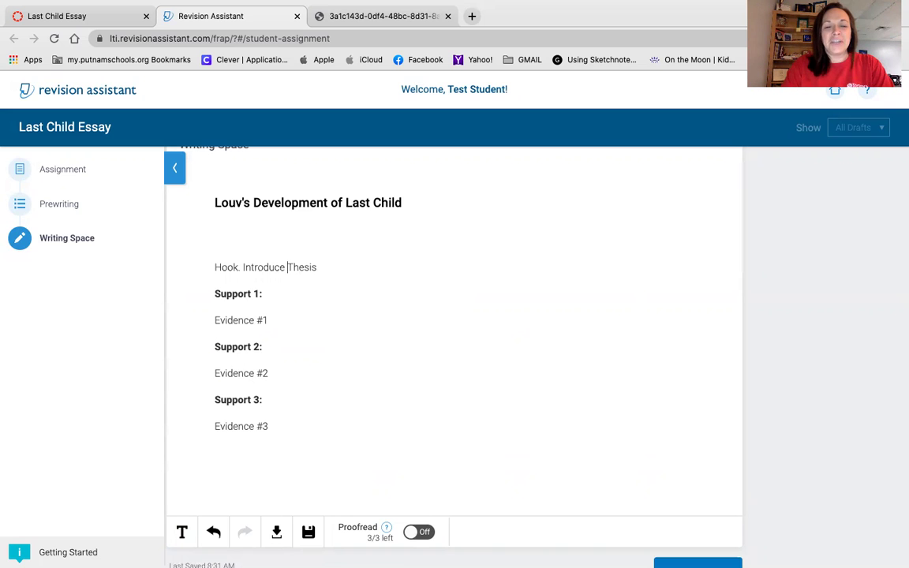
type("refer")
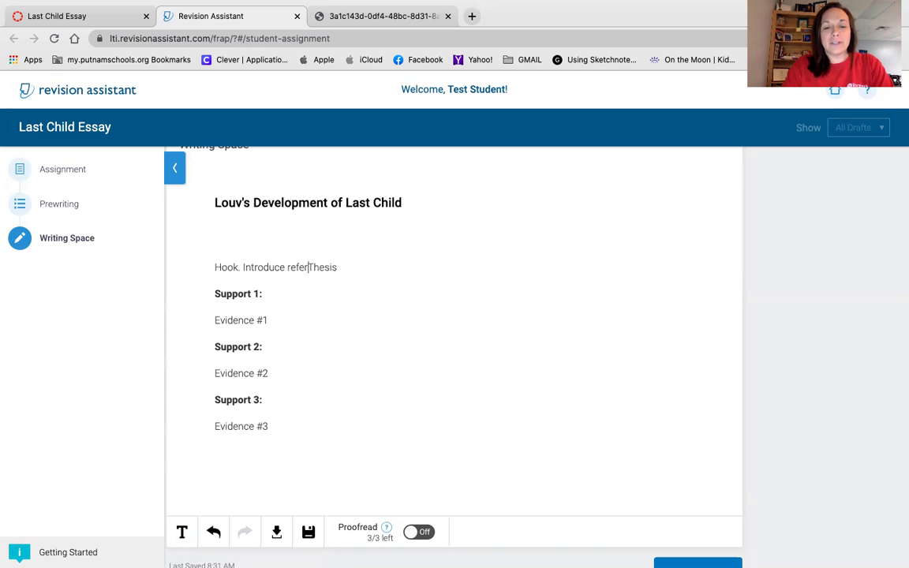
type("ence")
type(".")
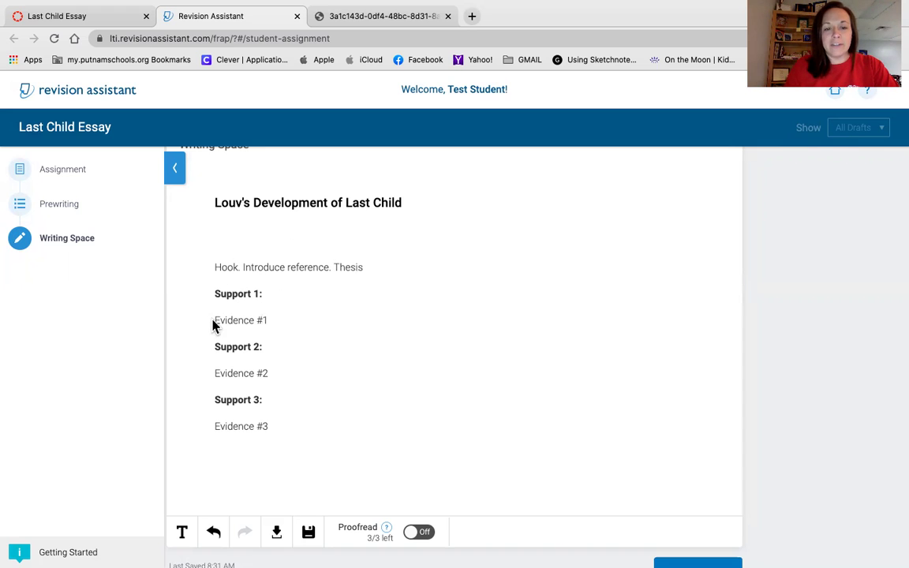
Rewrite the Evidence #1 line as an intro sentence, quoted evidence with '(paragraph #)', and 'ELABORATE.'
left_click(216, 321)
type("Intro")
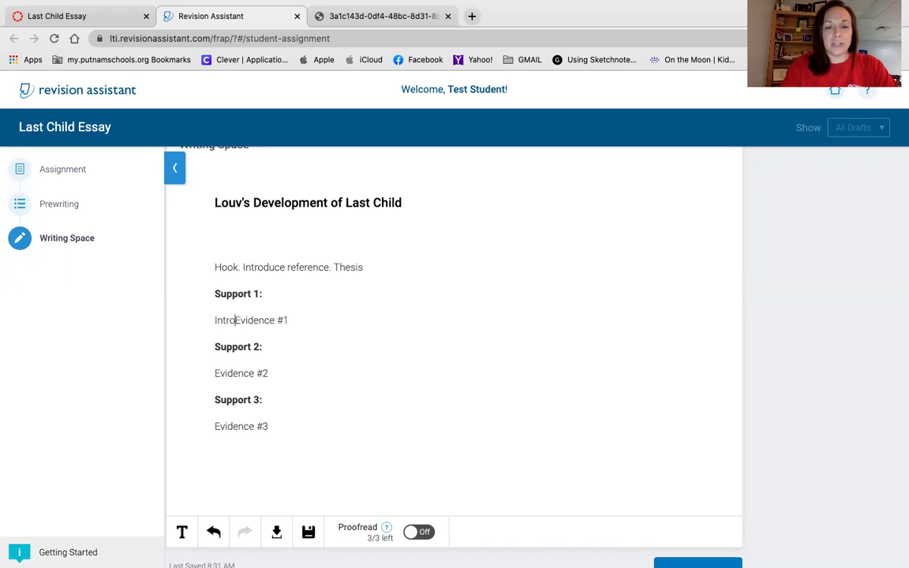
type("duc")
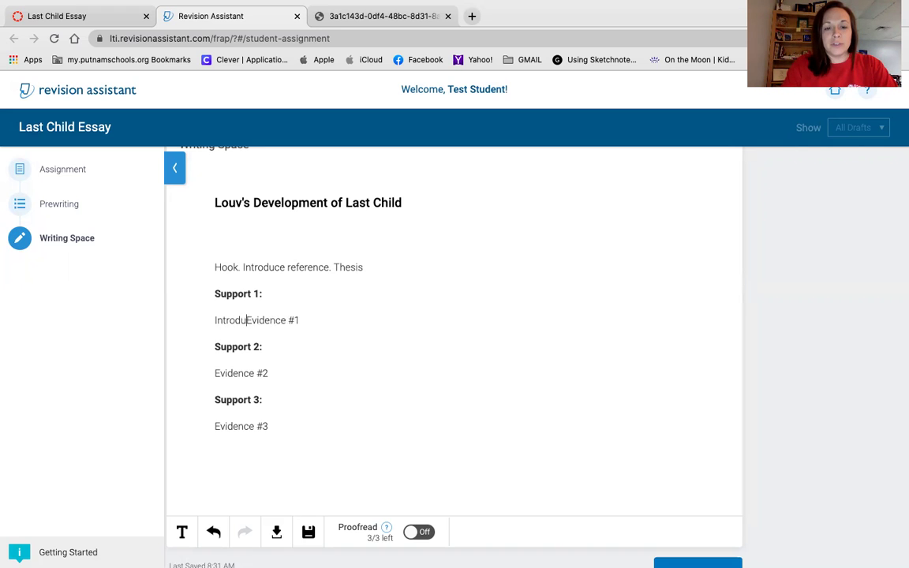
type("e your")
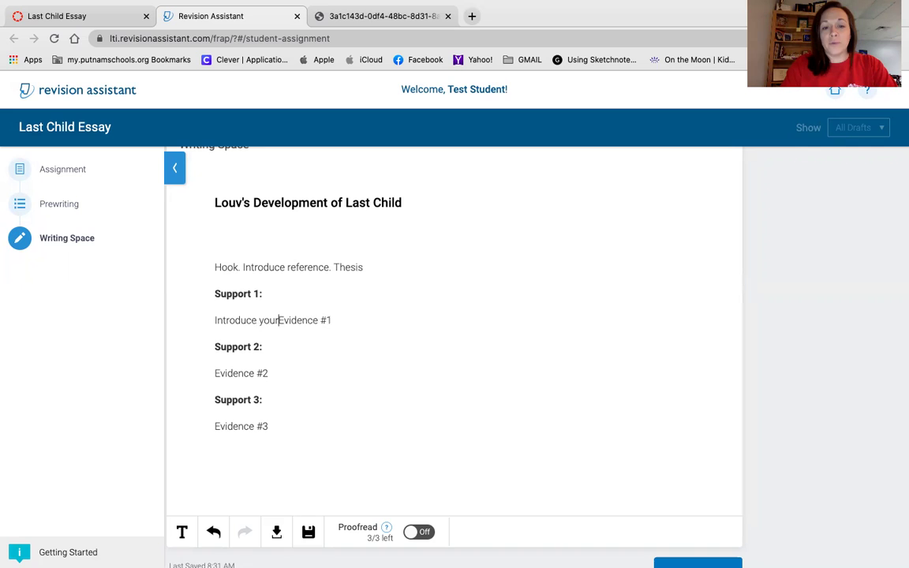
type(" reader to ")
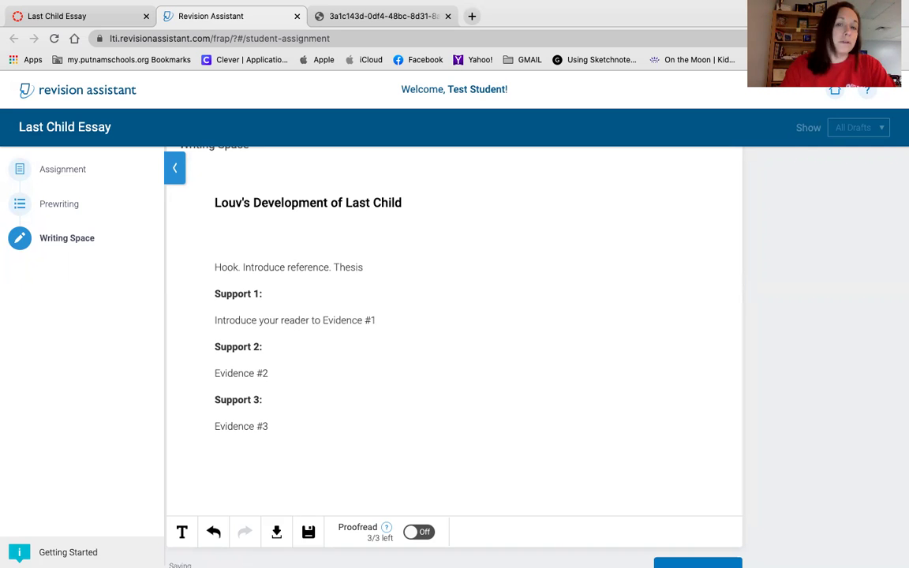
type("your evidnece. ")
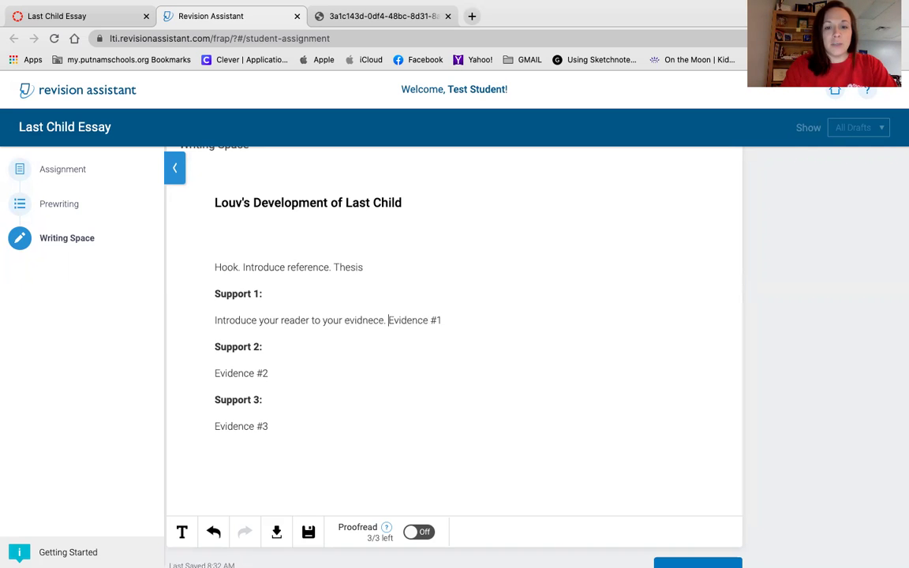
type("\"Evidence #1\" (p")
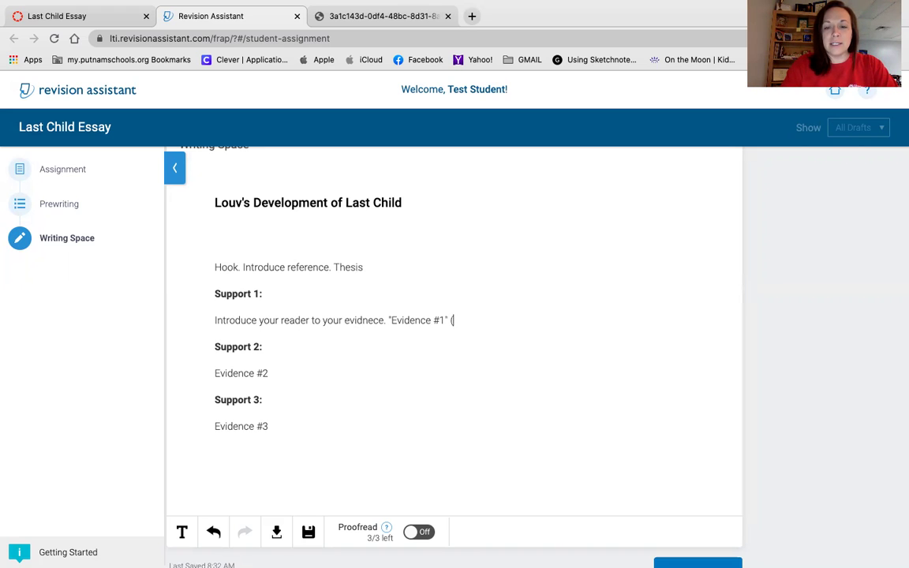
type("aragraph #).")
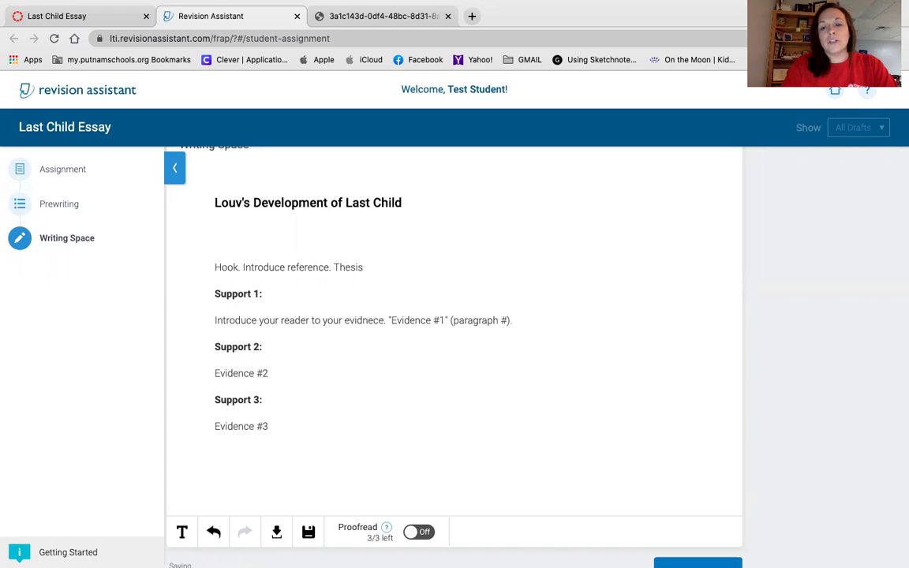
type(" ELABOA")
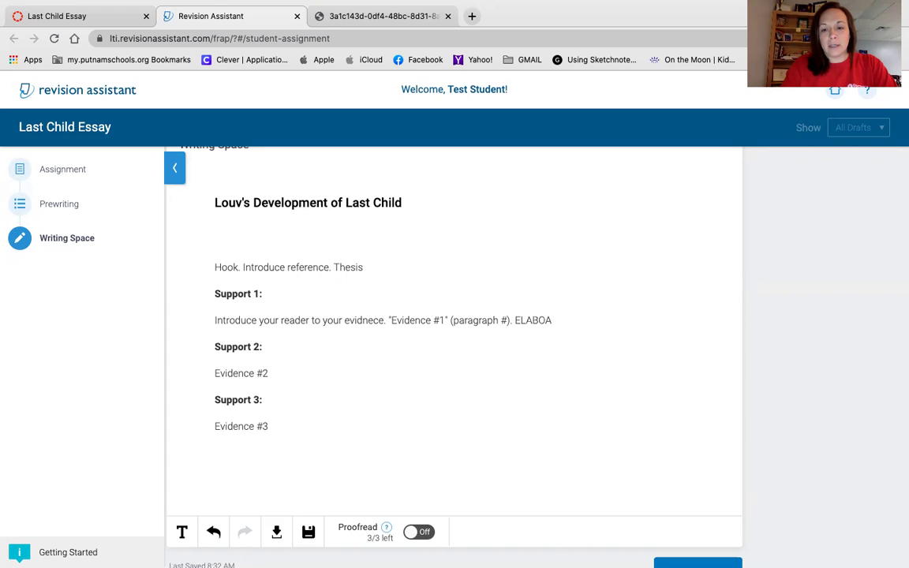
key("BackSpace")
type("RATE.")
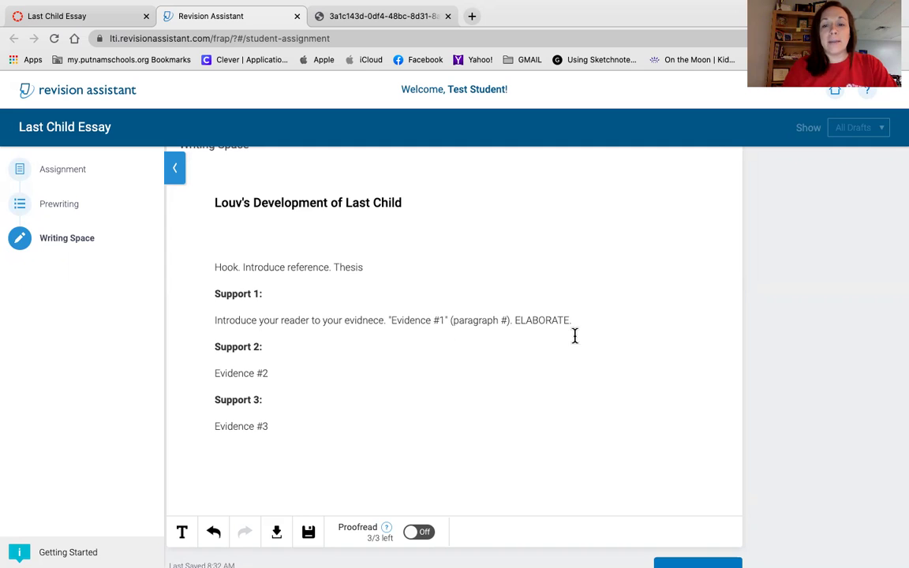
double_click(542, 321)
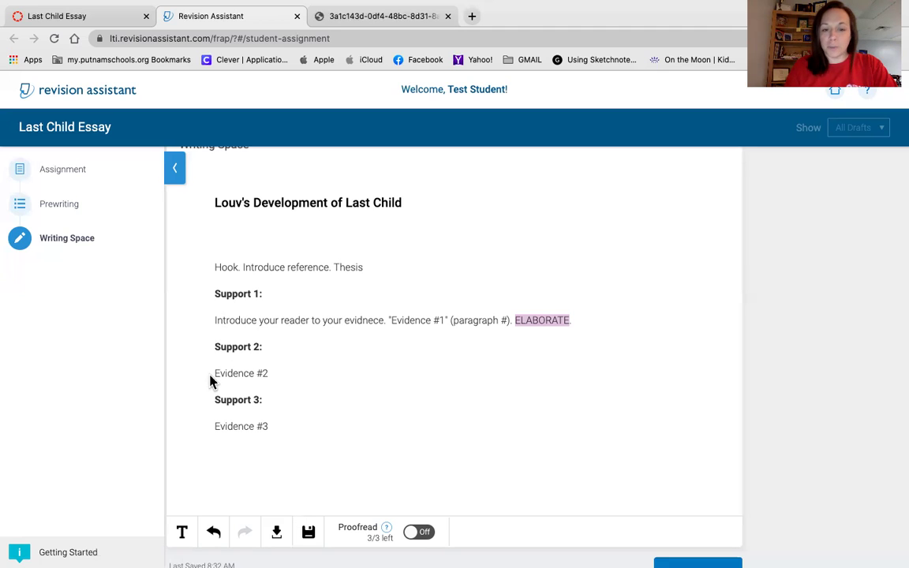
Add a 'Conclusion paragraph' line below Evidence #3, then scroll through the outline to review it
left_click(264, 465)
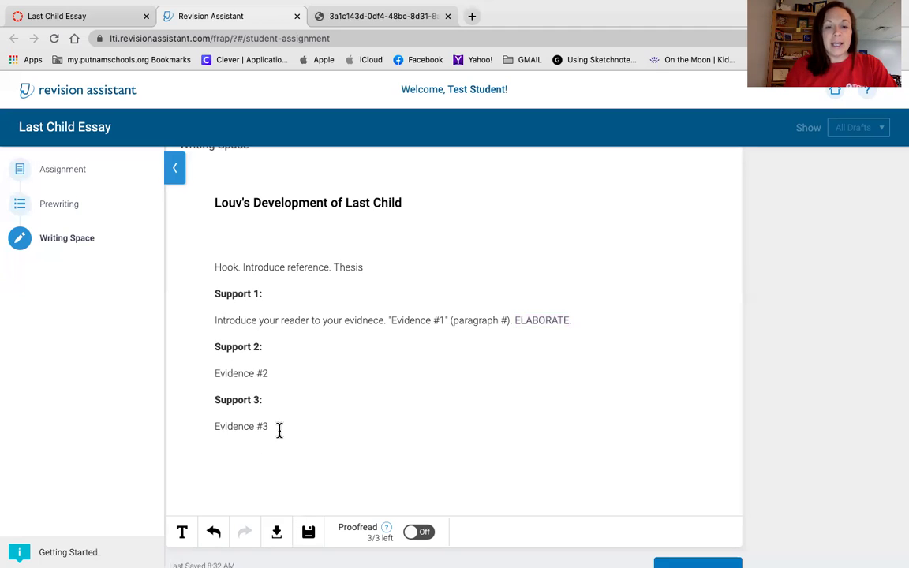
key("Return")
type("Con")
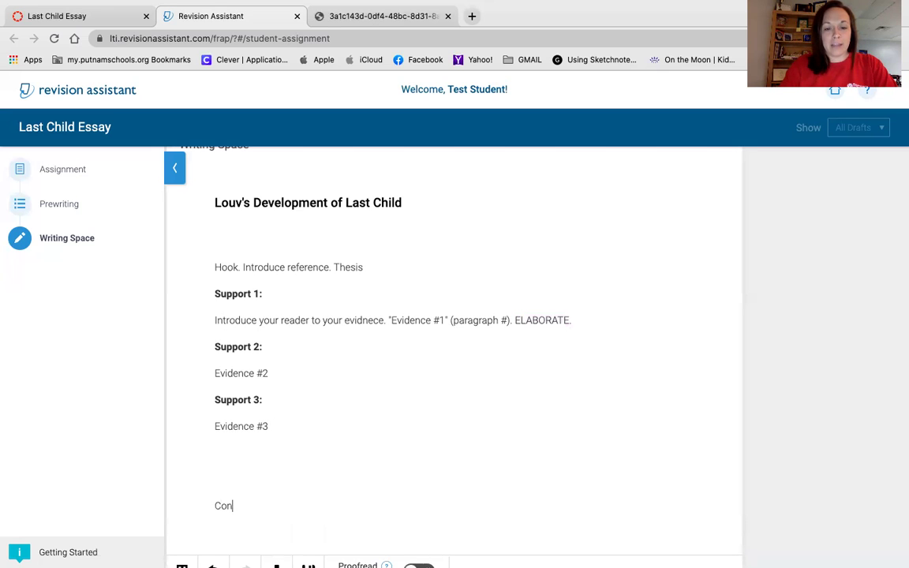
type("clusion")
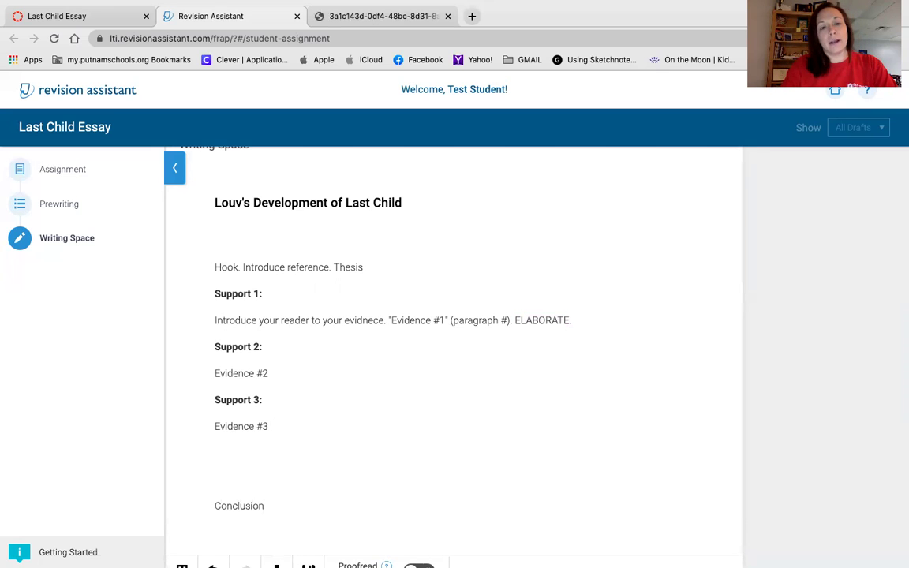
type(" paragraph")
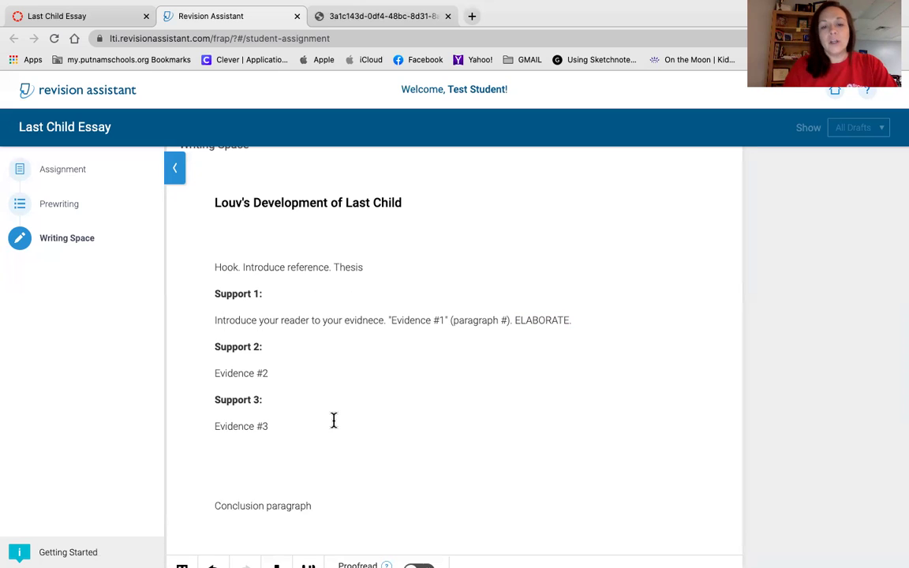
scroll(333, 422, "down", 3)
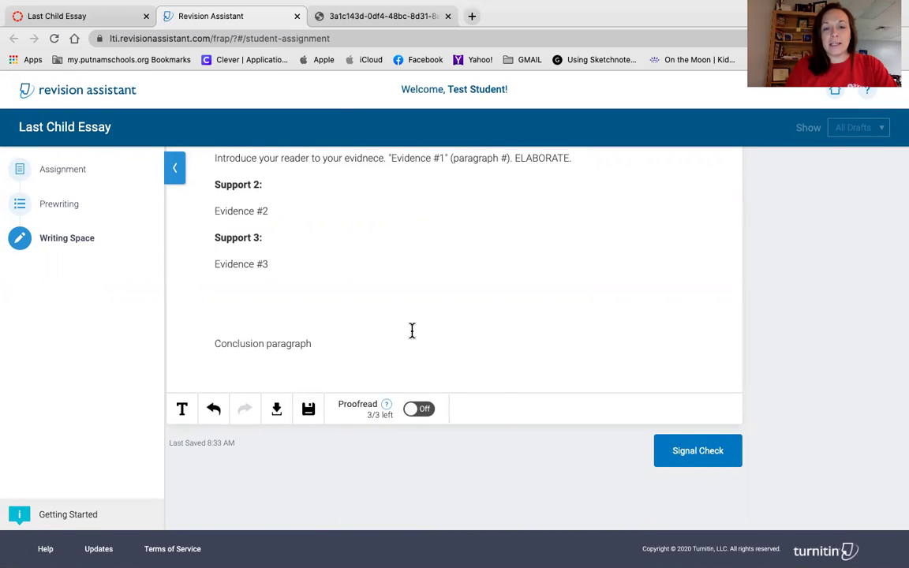
scroll(406, 320, "up", 2)
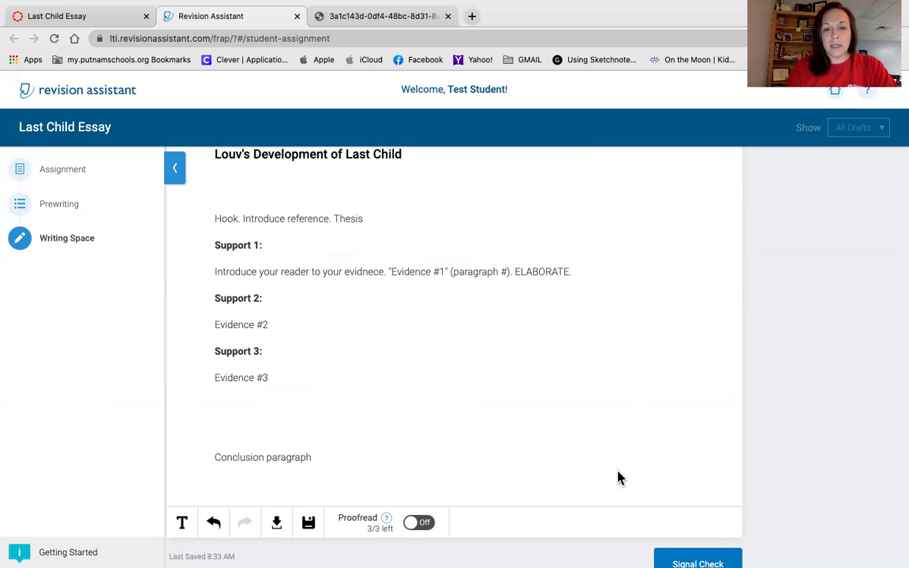
scroll(607, 466, "down", 1)
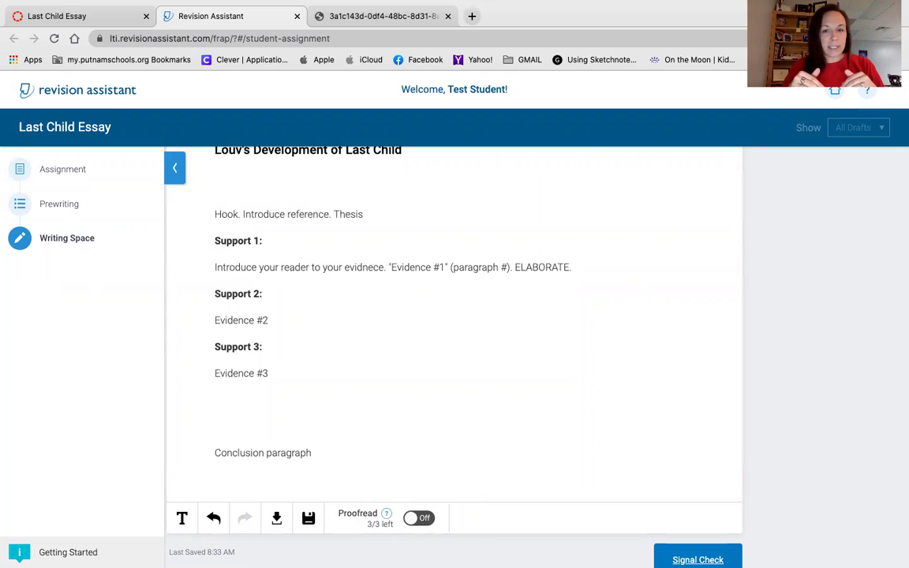
scroll(627, 475, "up", 3)
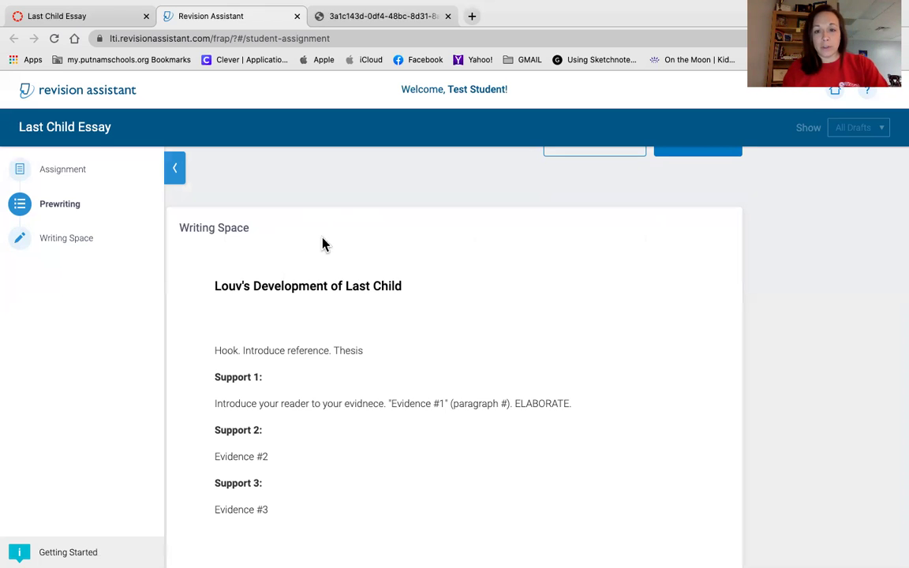
left_click(51, 173)
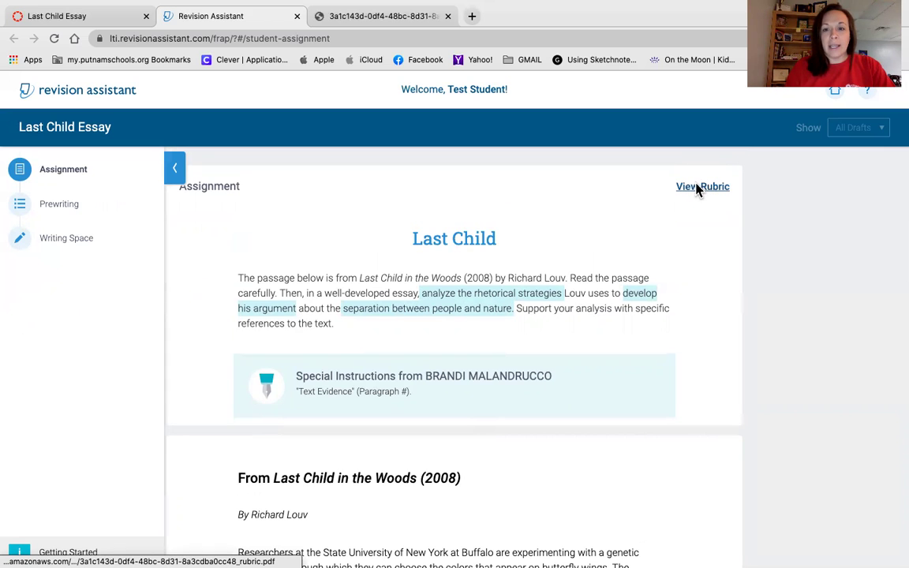
left_click(55, 241)
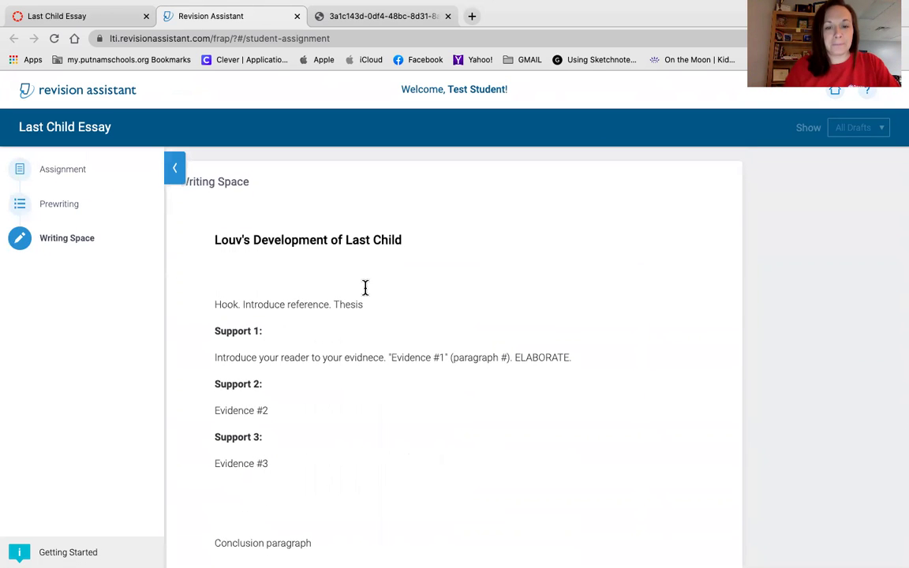
scroll(381, 378, "down", 1)
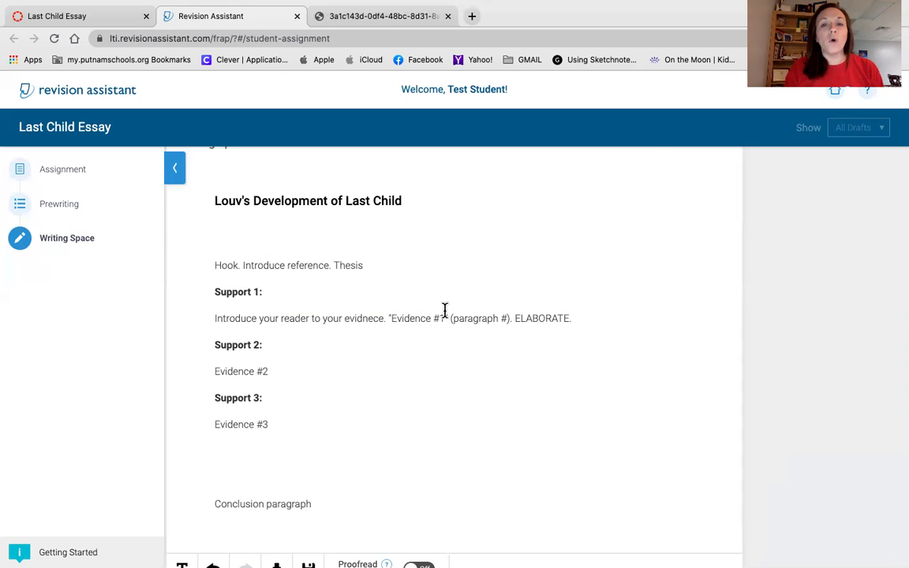
scroll(428, 475, "down", 3)
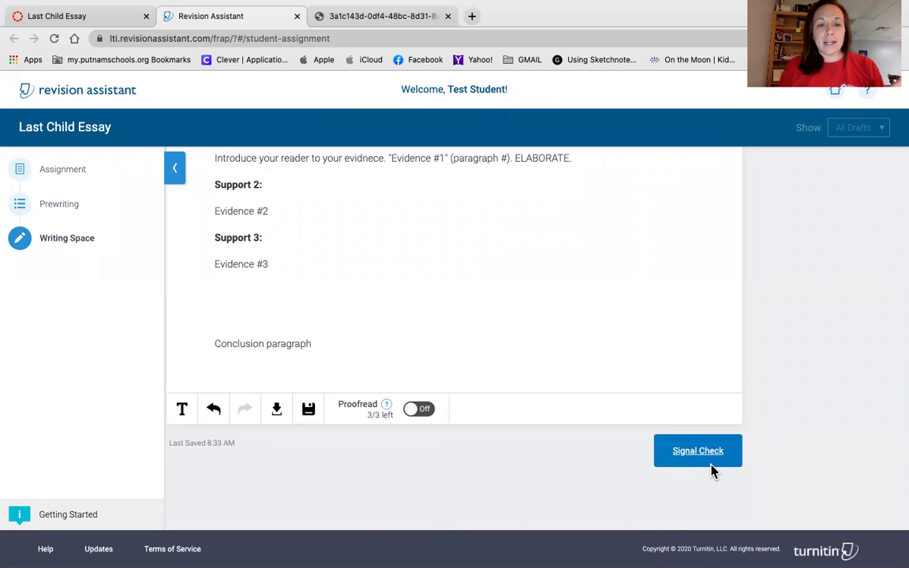
scroll(632, 326, "up", 3)
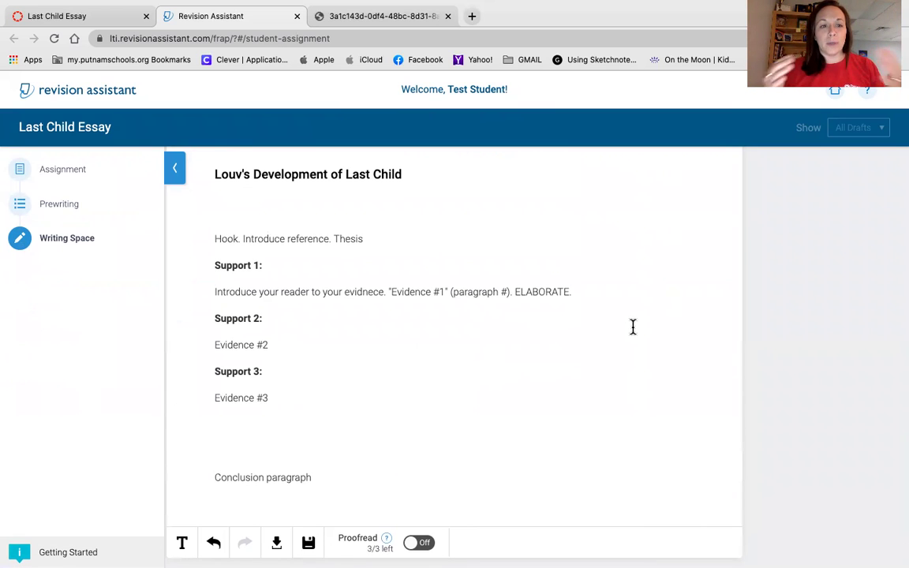